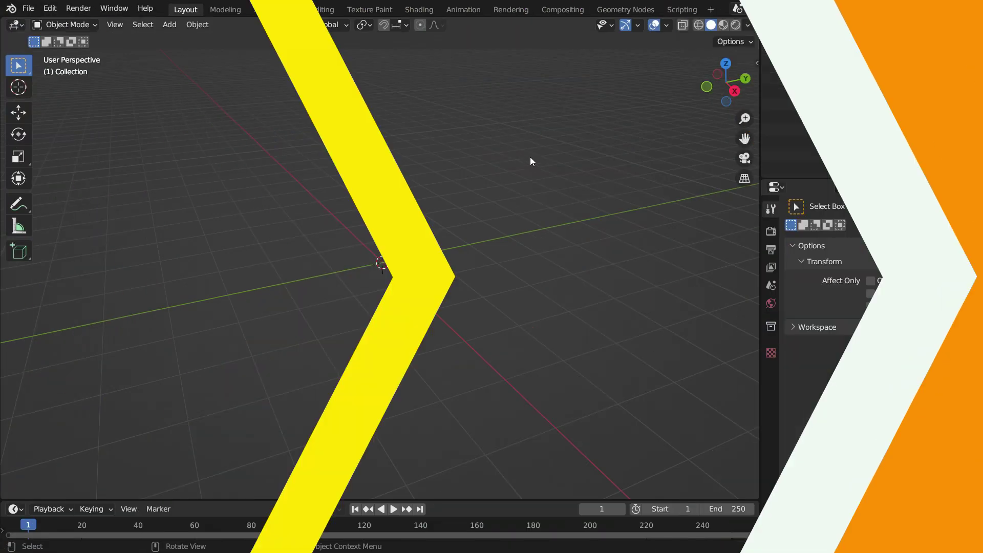
Step: Add a cube mesh to the scene
key(shift+a)
mouse_move(285, 128)
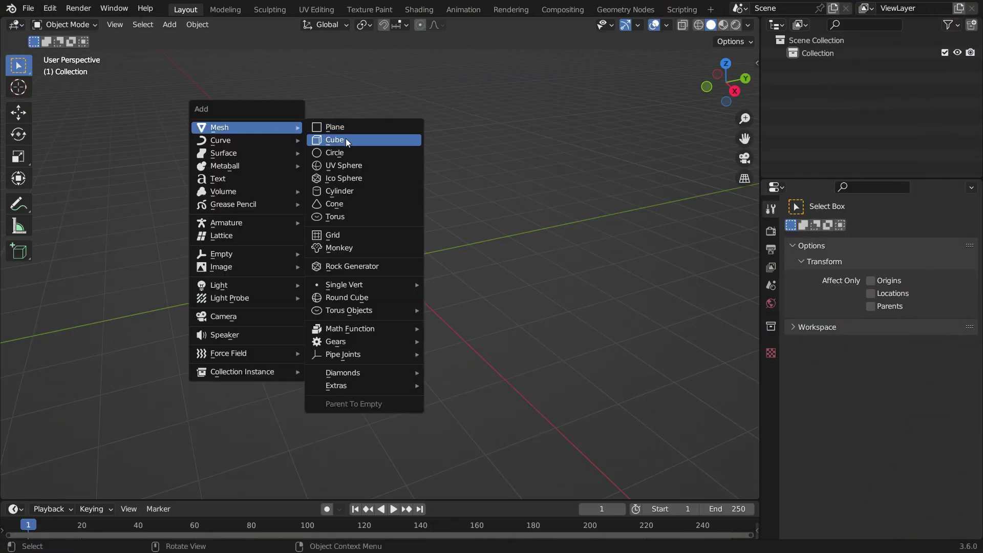
click(346, 142)
Step: In the Geometry Nodes workspace, give the cube a new node group and show it in wireframe
click(609, 9)
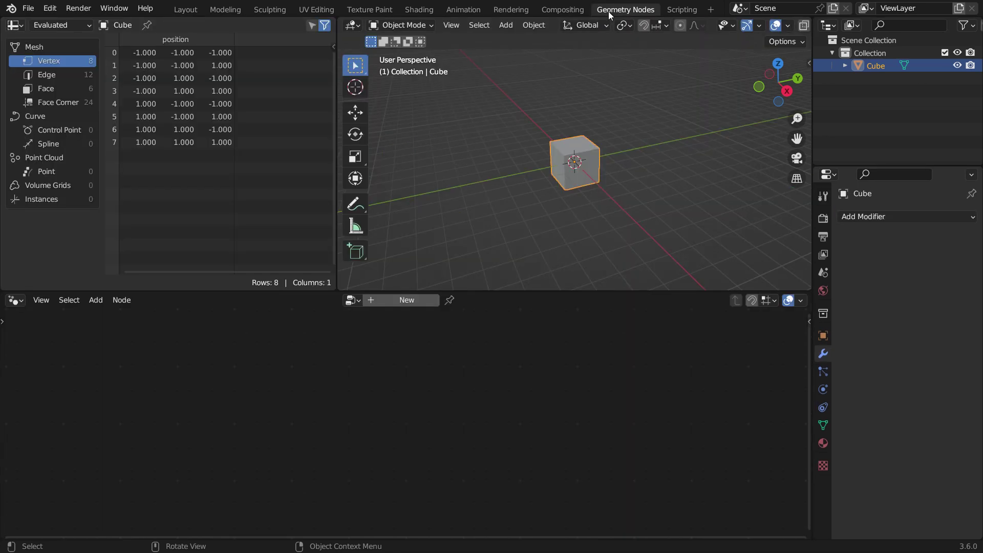
click(401, 299)
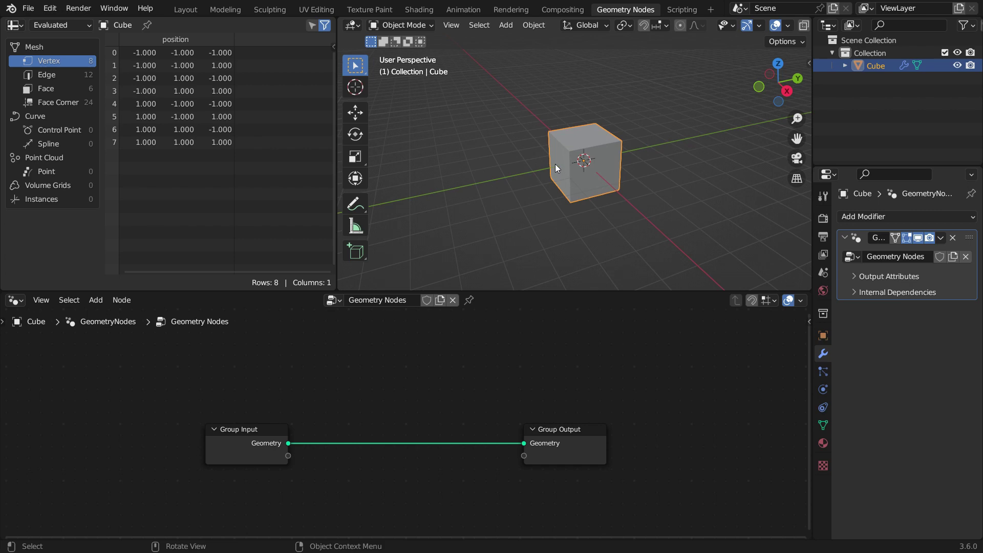
scroll(555, 164, up, 4)
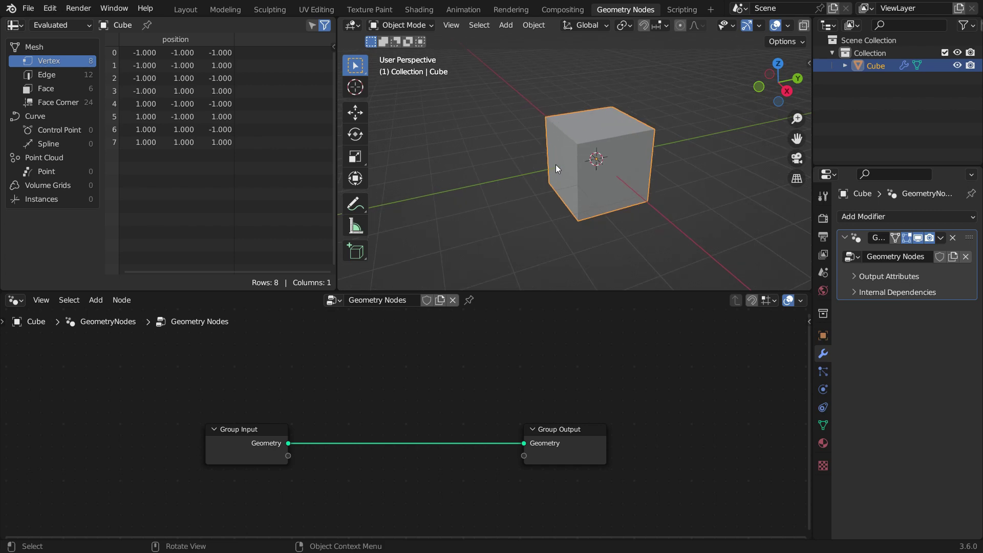
key(z)
click(465, 166)
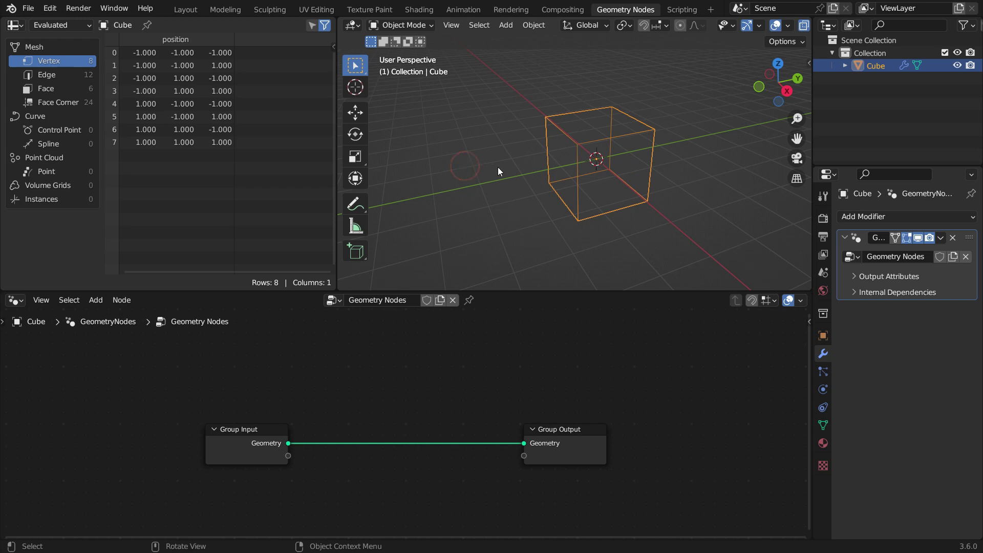
scroll(539, 179, up, 2)
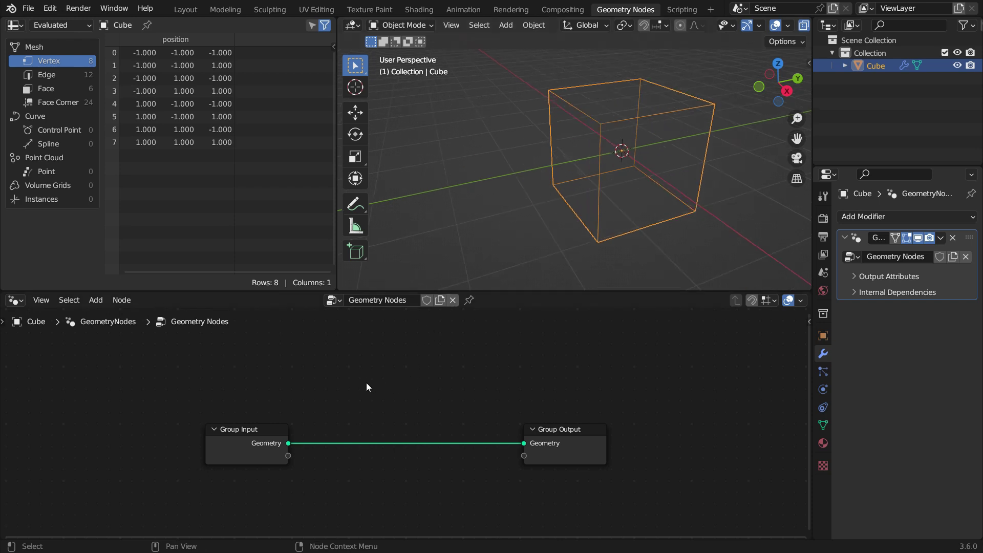
Step: Insert a Subdivide Mesh node on the Group Input–Group Output link
key(shift+a)
click(318, 277)
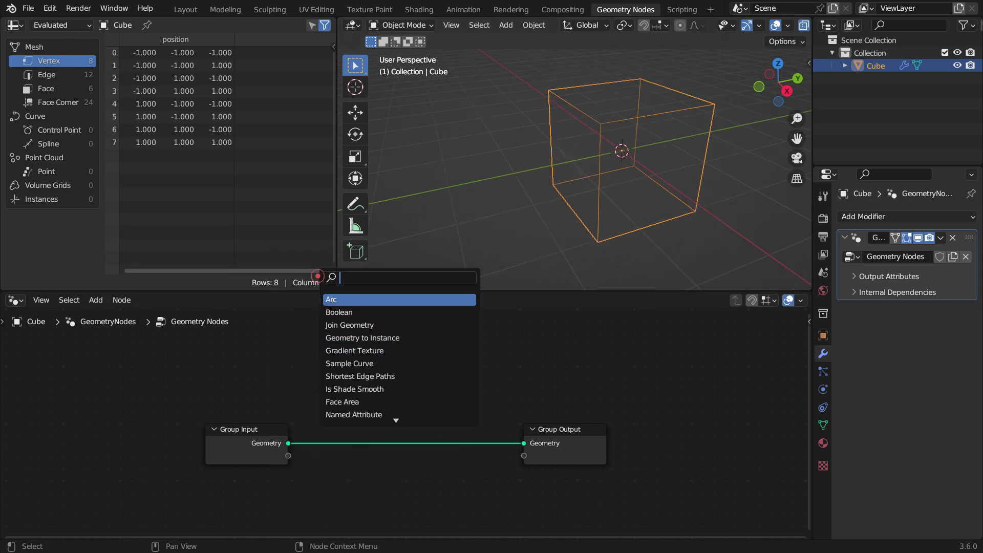
text(subdi)
key(Return)
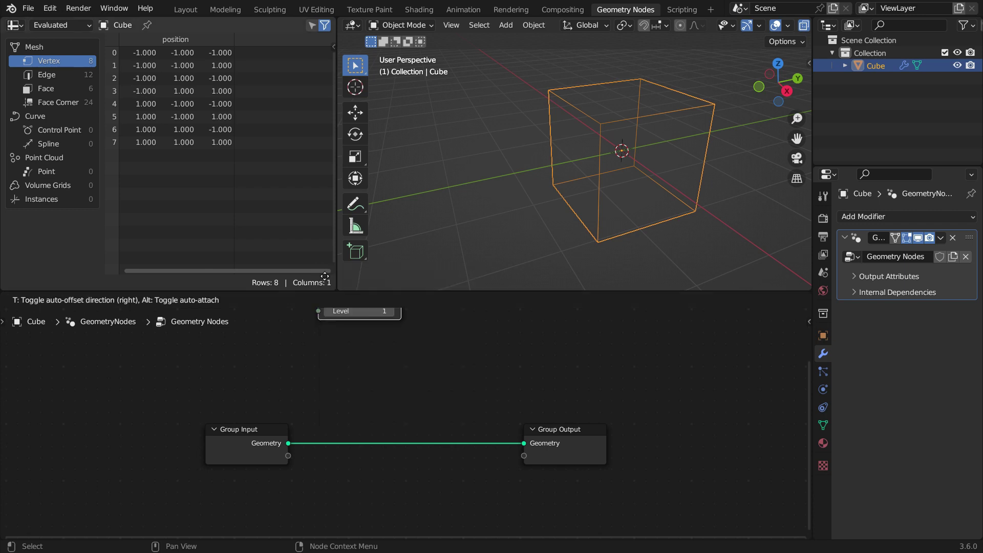
click(350, 429)
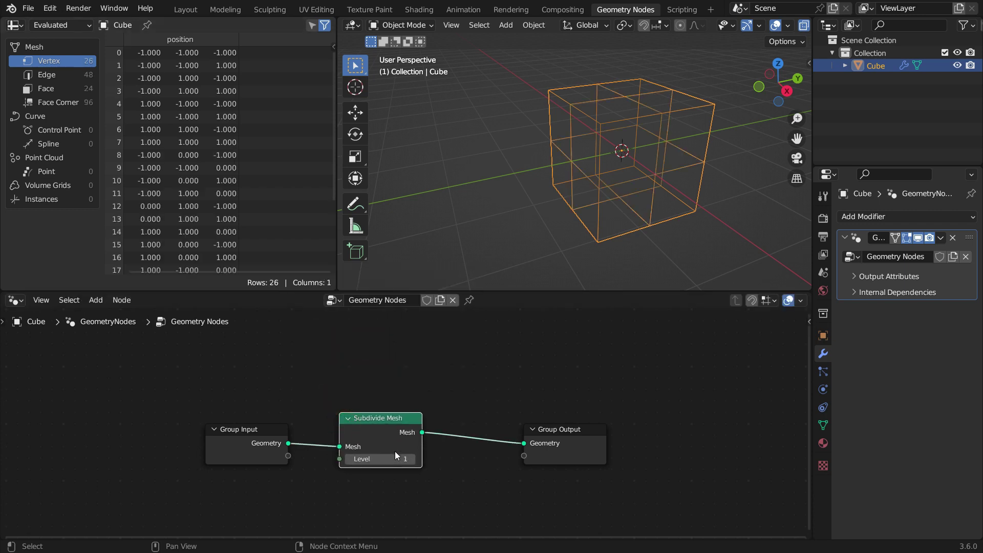
scroll(419, 467, up, 2)
Step: Set the Subdivide Mesh Level to 3
click(409, 456)
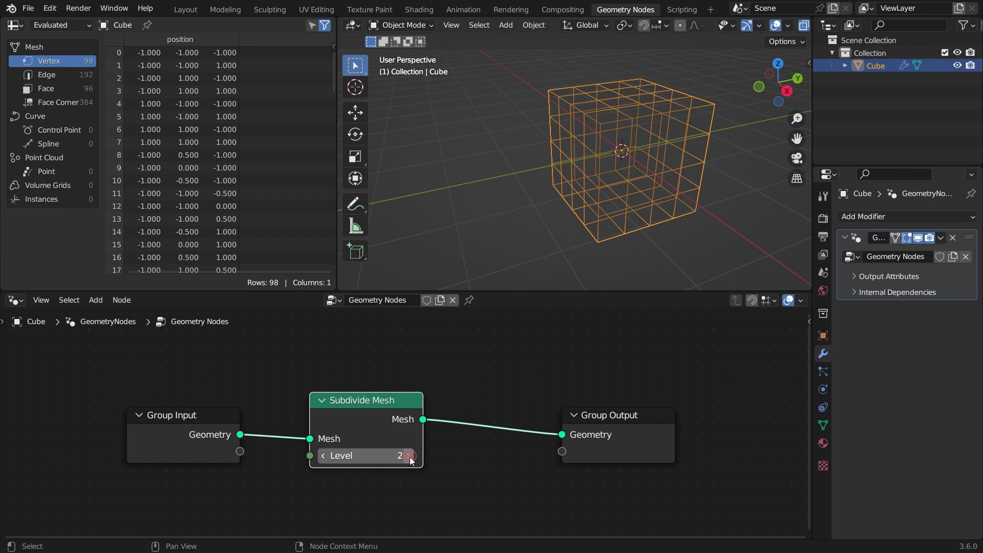
click(409, 456)
click(410, 456)
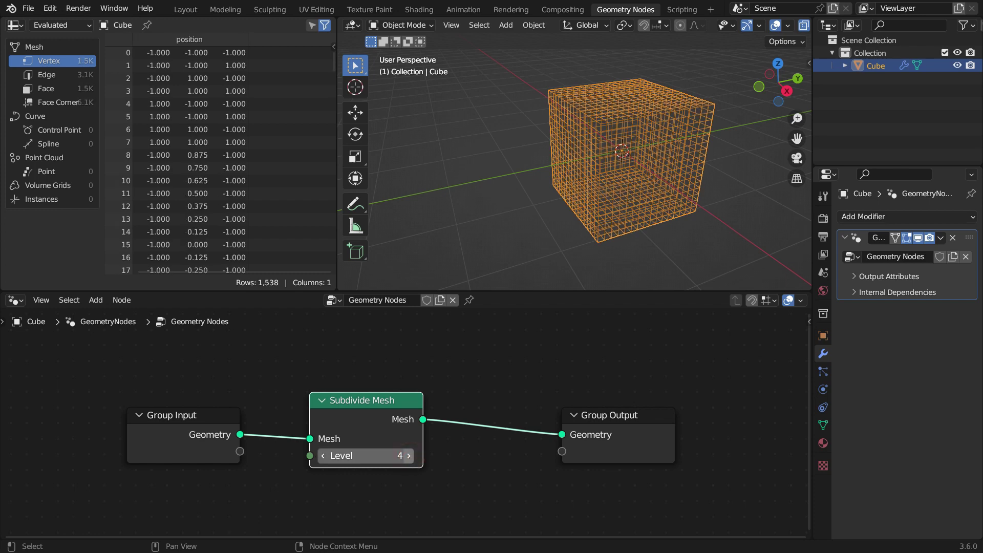
click(410, 456)
click(322, 456)
click(322, 457)
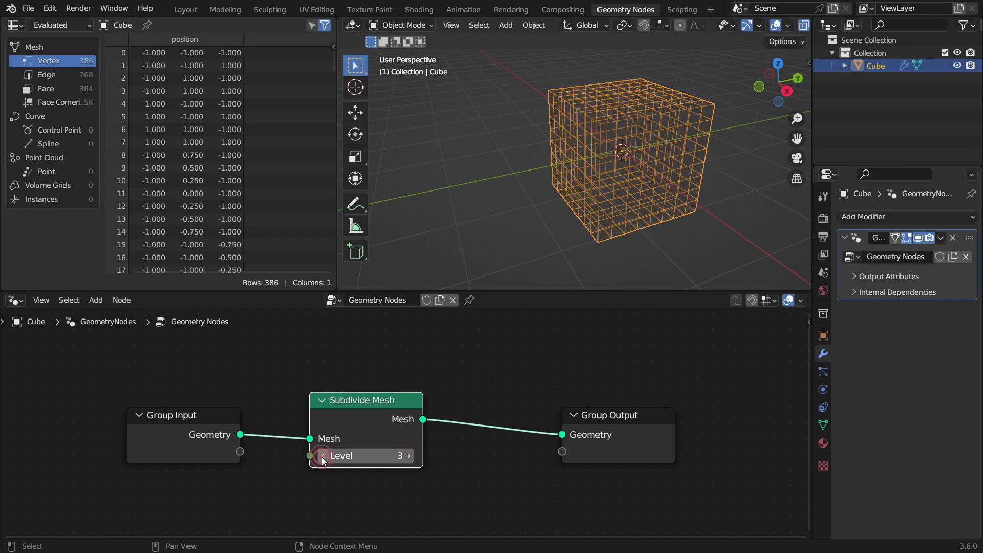
Step: Draw annotation arrows from the sphere's centre to its top, lower-right and left edges
drag(379, 282, 494, 118)
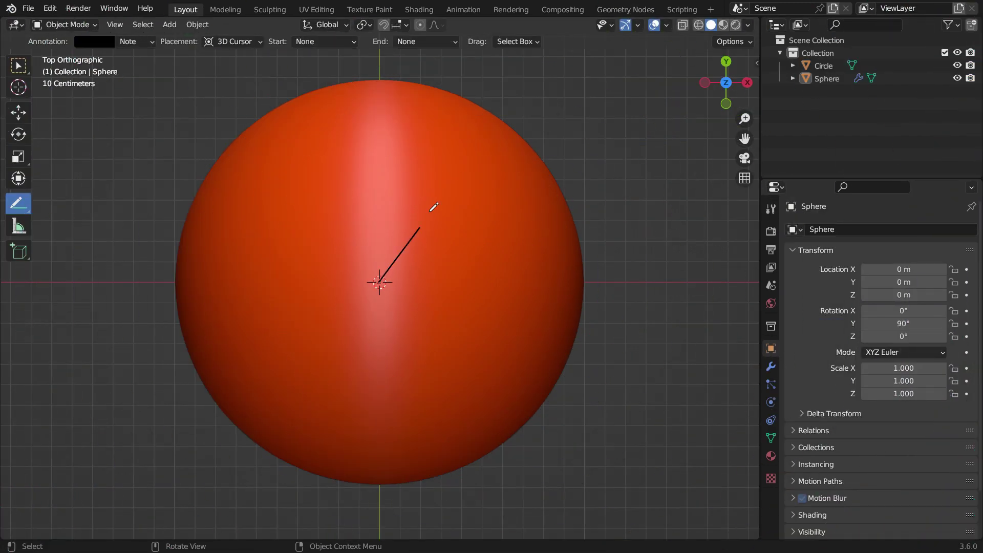
drag(380, 282, 542, 401)
drag(380, 282, 193, 211)
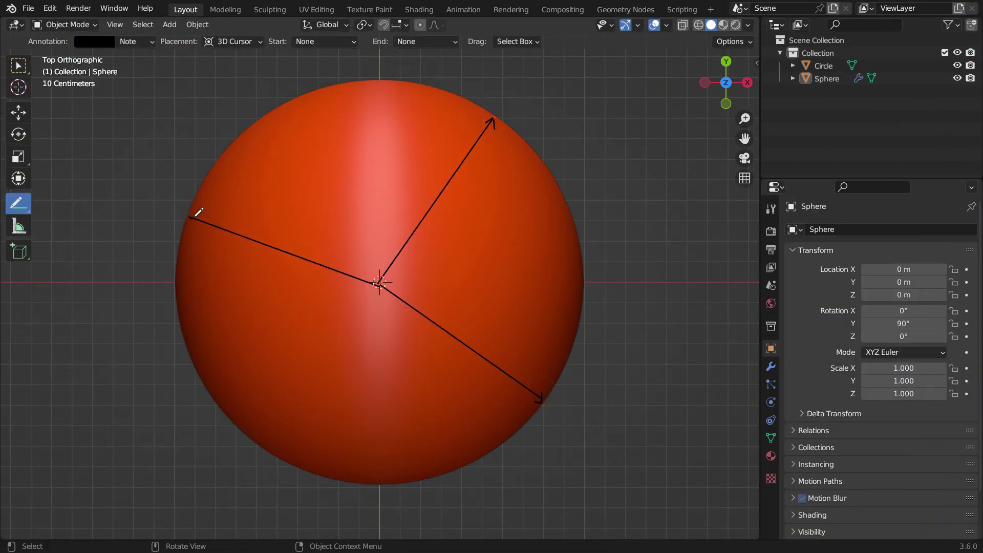
drag(18, 203, 66, 206)
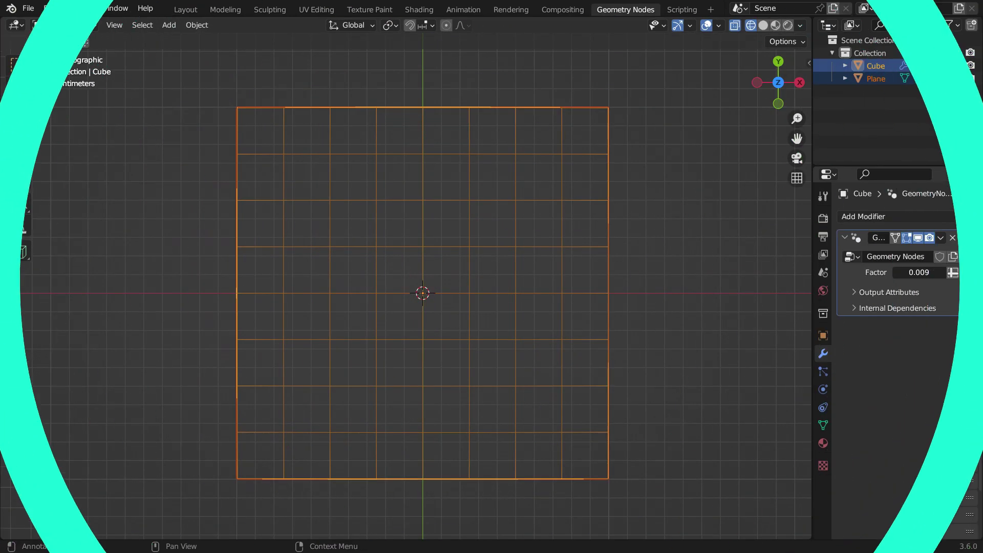
Step: Raise the modifier Factor, then mark the sphere's outline with three straight annotation lines
mouse_move(917, 272)
mouse_down()
mouse_move(944, 272)
mouse_move(894, 272)
mouse_move(946, 273)
mouse_up()
key(shift+space)
key(d)
drag(514, 108, 507, 125)
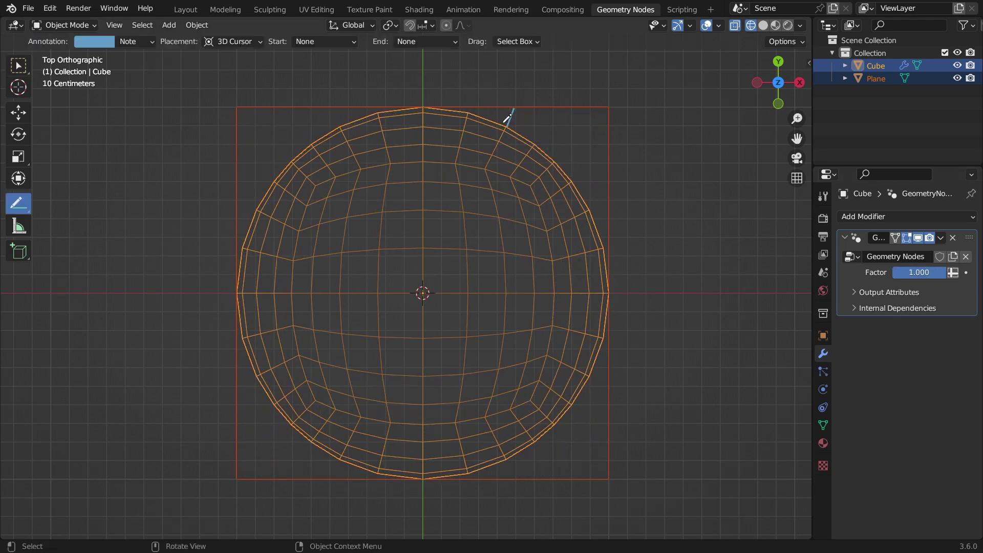
drag(603, 112, 556, 160)
drag(594, 208, 591, 210)
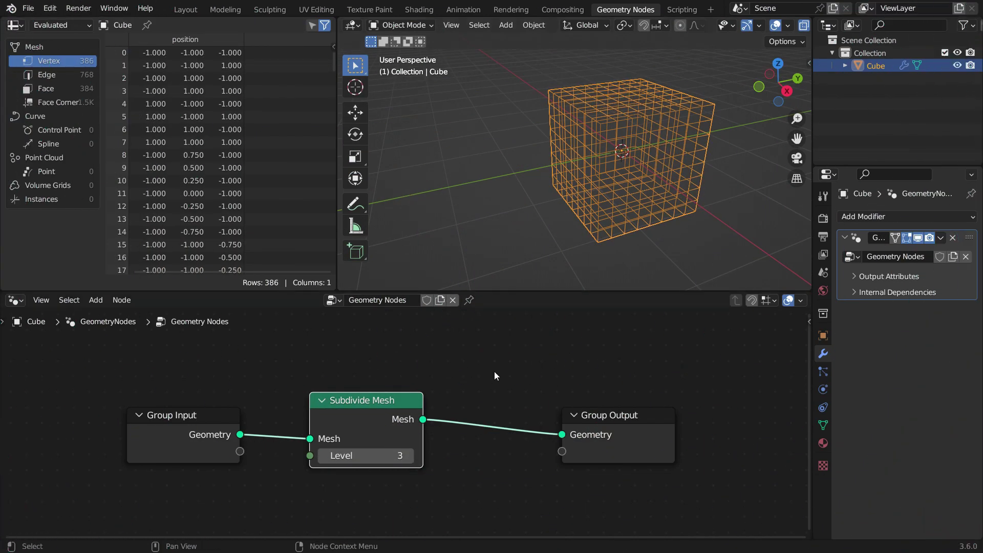
Step: Insert a Set Position node between Subdivide Mesh and Group Output
key(shift+a)
text(set)
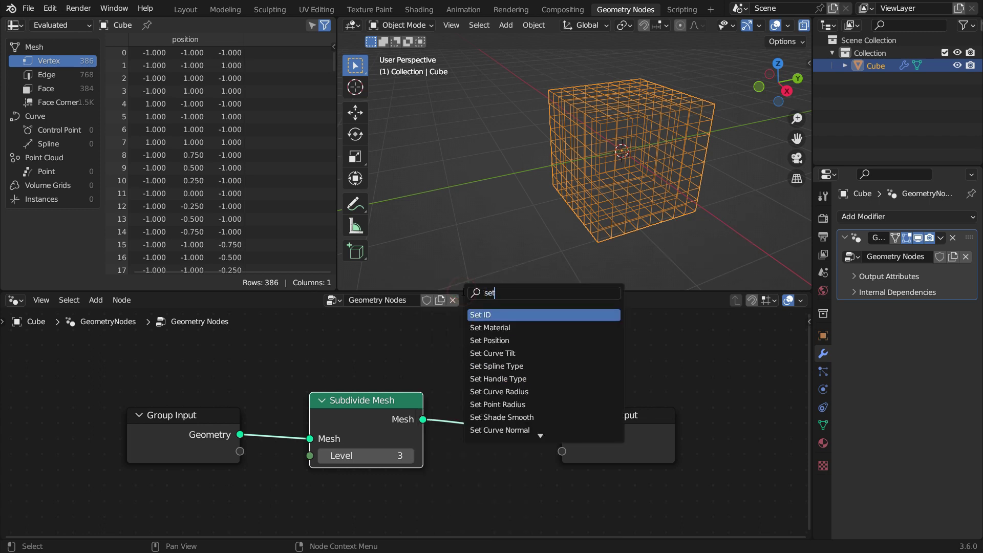
click(490, 340)
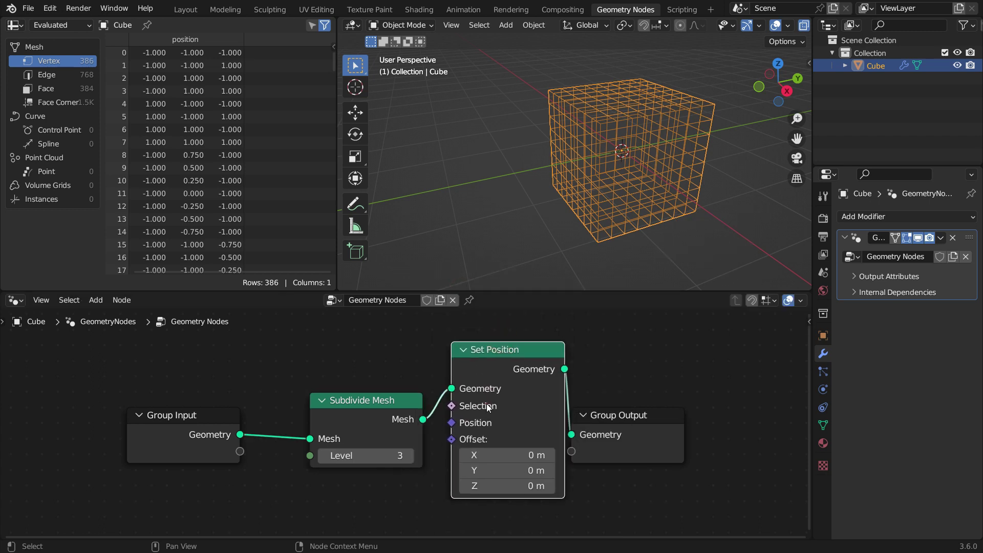
click(488, 407)
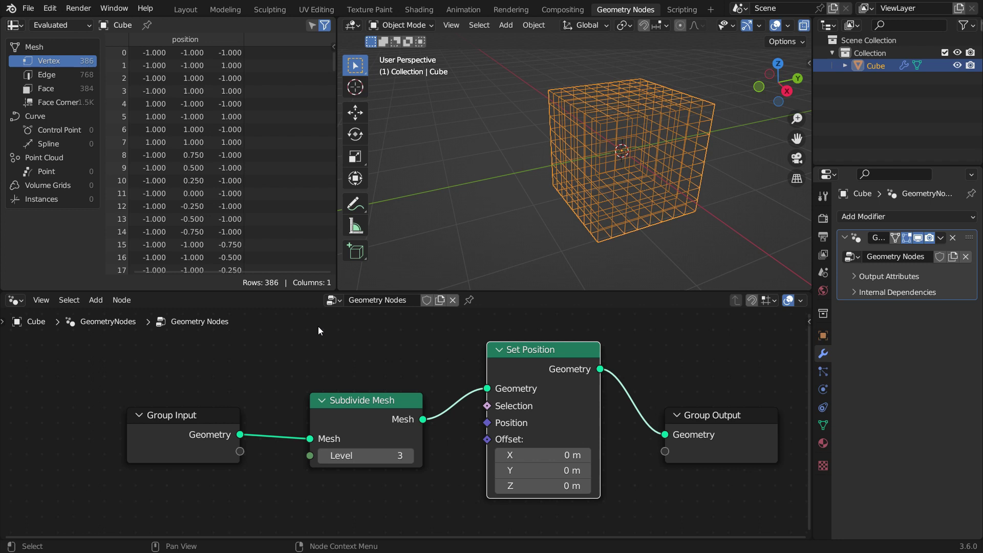
scroll(173, 112, down, 5)
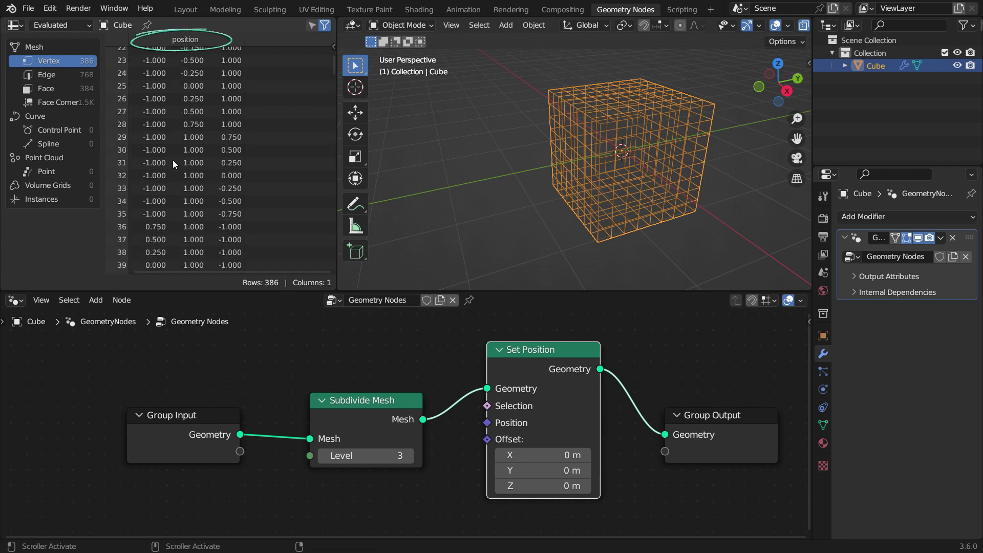
scroll(174, 162, up, 5)
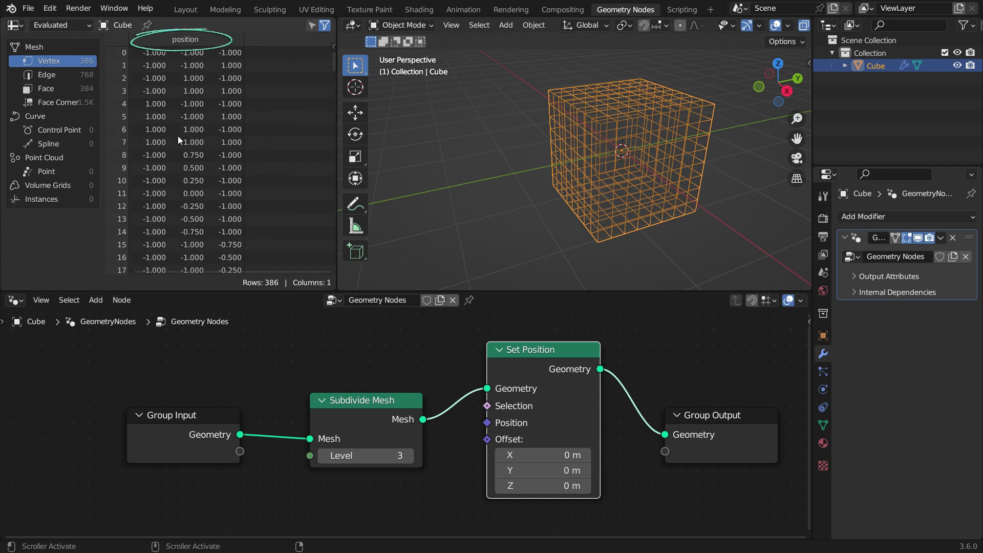
drag(402, 402, 387, 361)
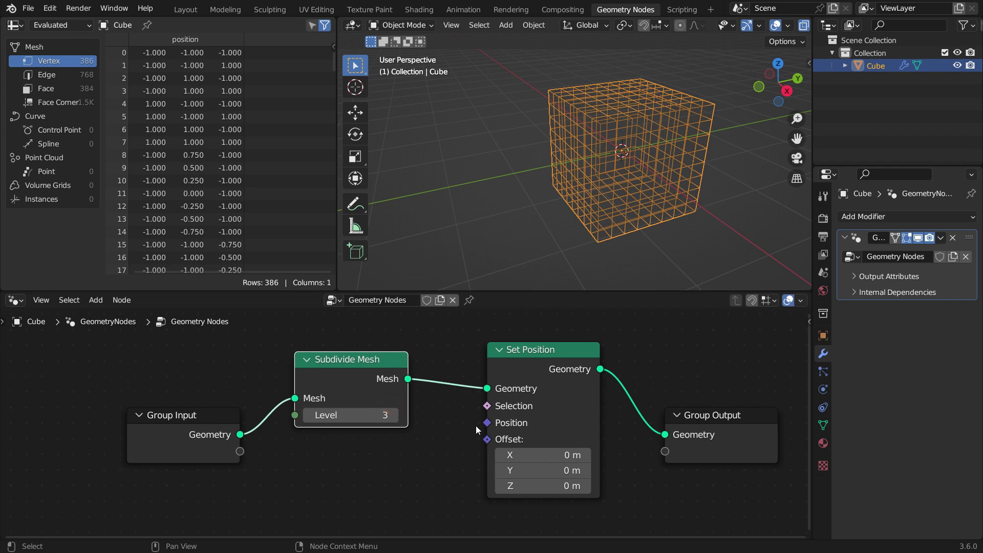
Step: Feed a new Position node into Set Position's Position input
drag(488, 423, 383, 446)
click(331, 396)
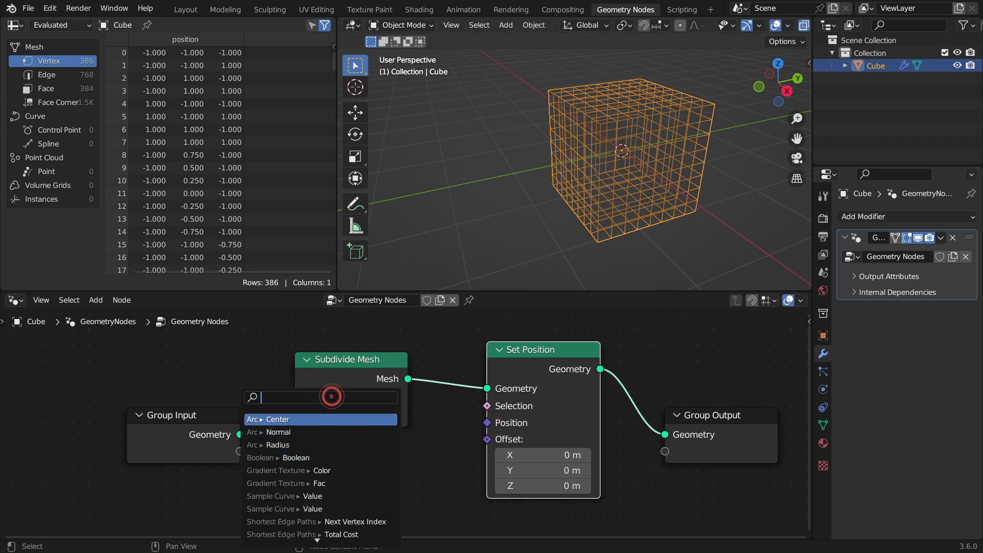
text(positi)
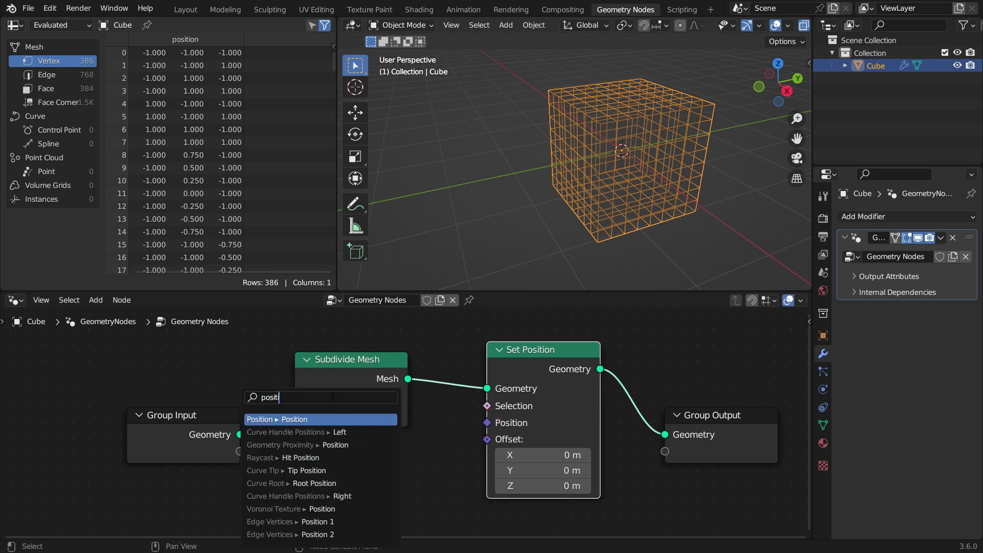
key(Return)
click(308, 433)
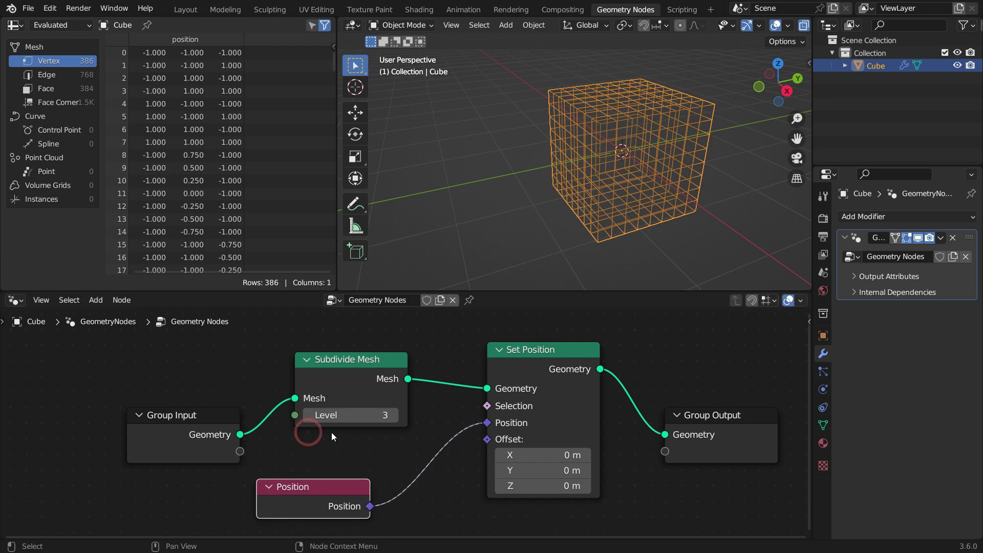
Step: In top view, draw two annotation lines from the centre to the grid's top edge and corner
key(KP_7)
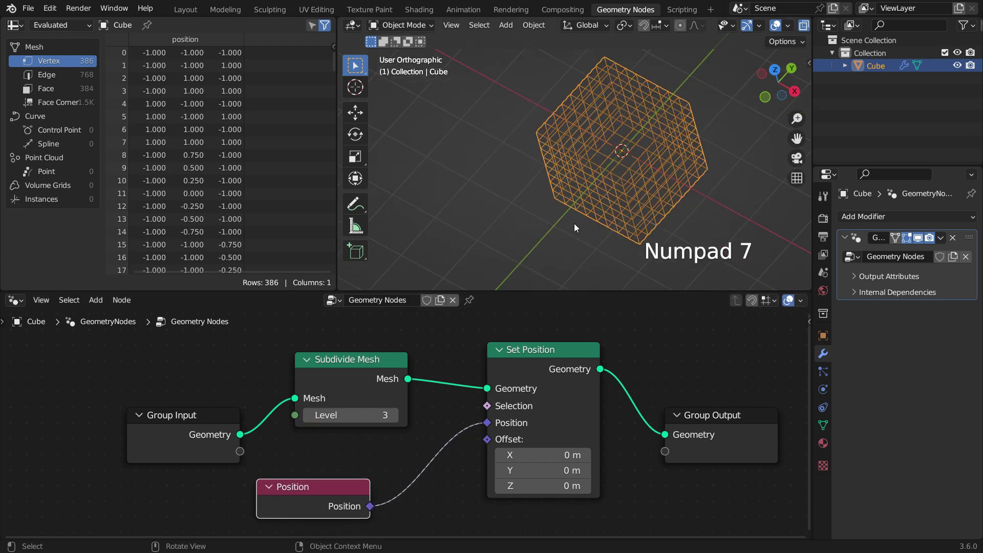
scroll(573, 223, up, 3)
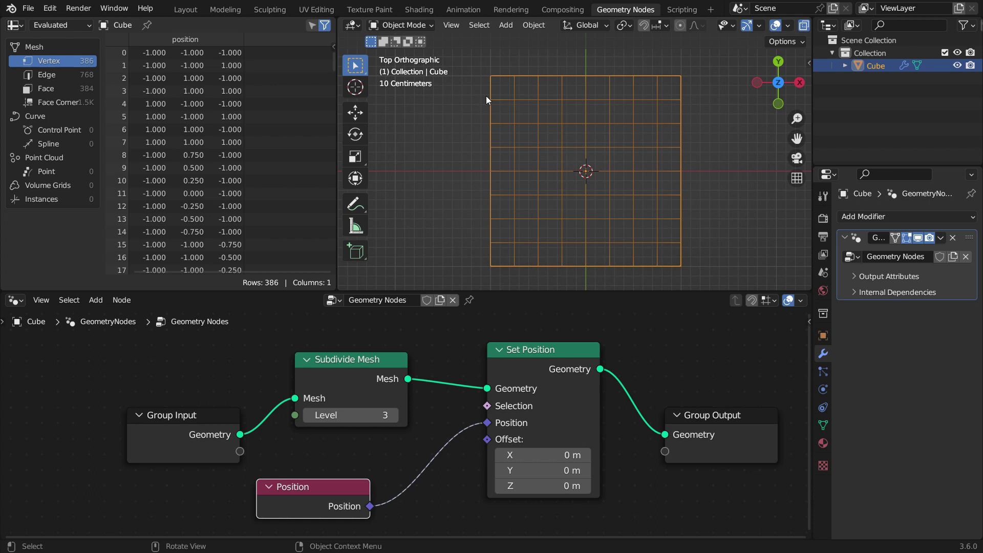
drag(355, 204, 404, 230)
drag(585, 172, 676, 77)
drag(585, 170, 563, 75)
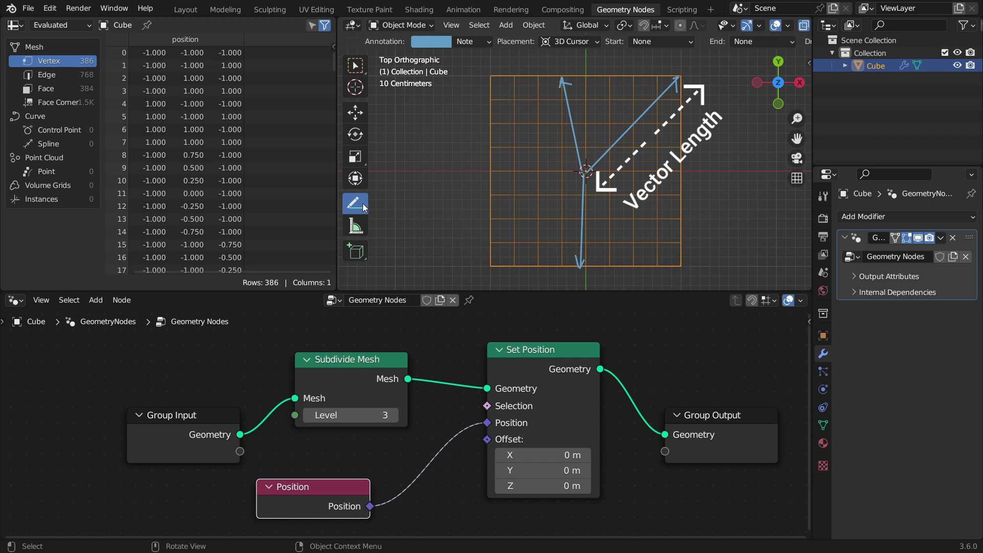
Step: Erase the annotations and move the Position node further left
drag(364, 207, 428, 278)
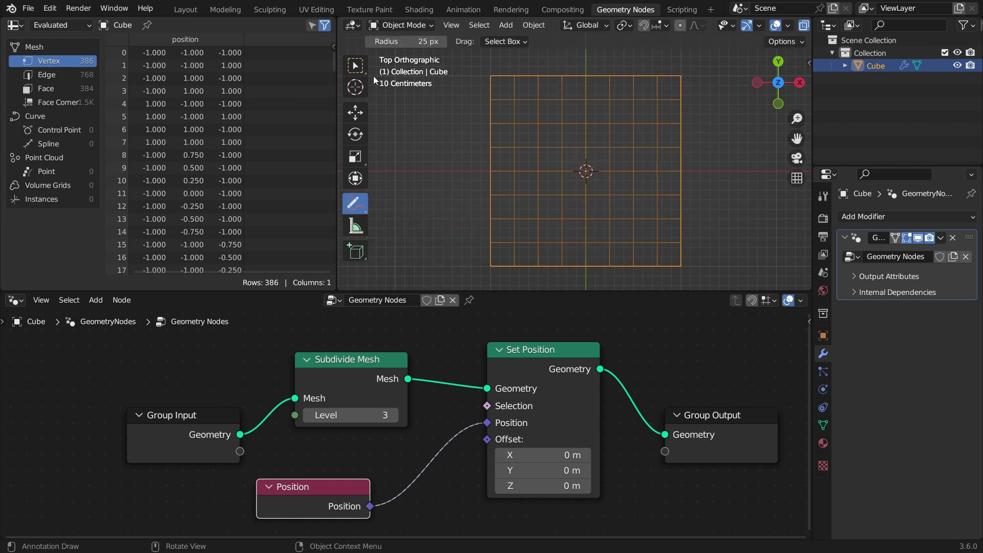
key(w)
scroll(398, 404, down, 3)
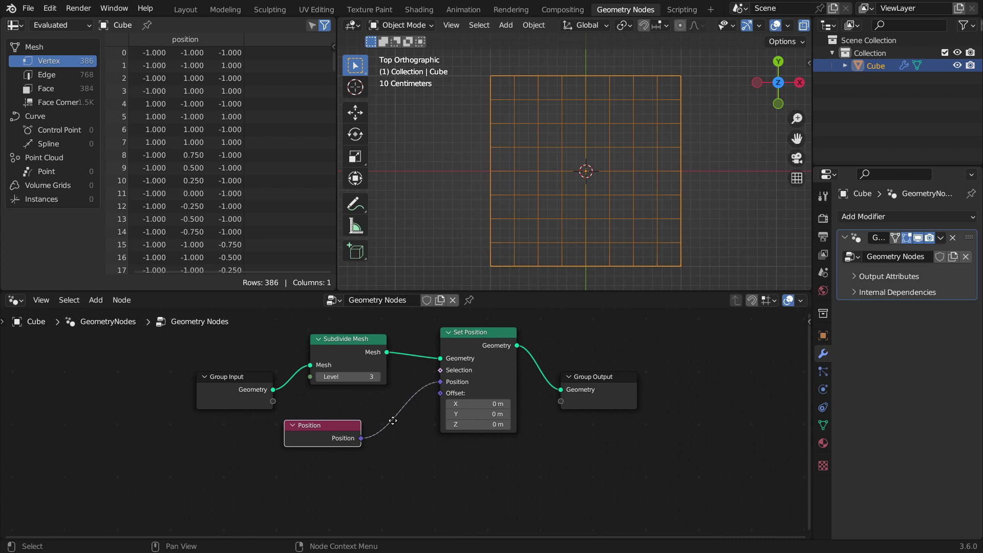
drag(318, 426, 147, 443)
Step: Add a Vector Math node set to Length on the Position link
scroll(271, 434, up, 2)
key(shift+a)
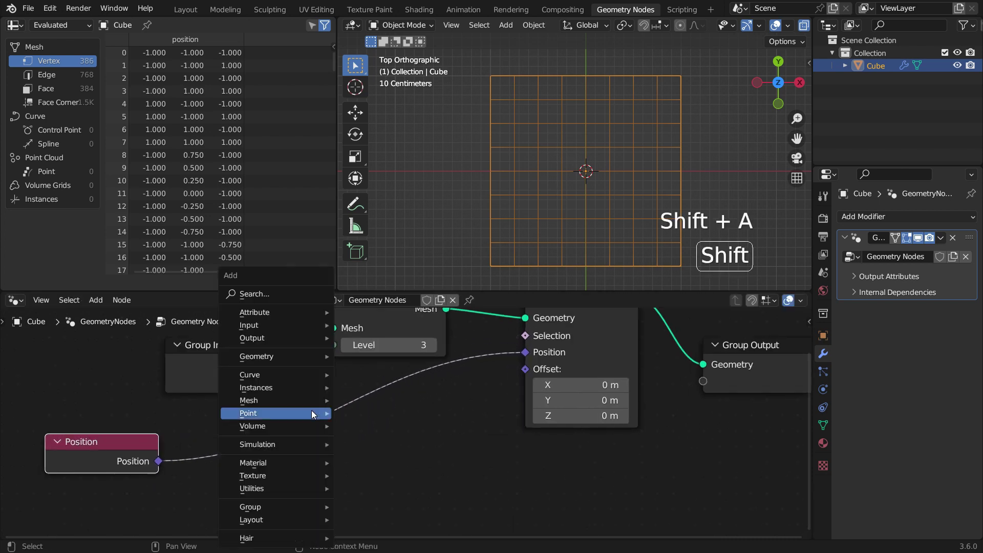
click(275, 294)
text(vector)
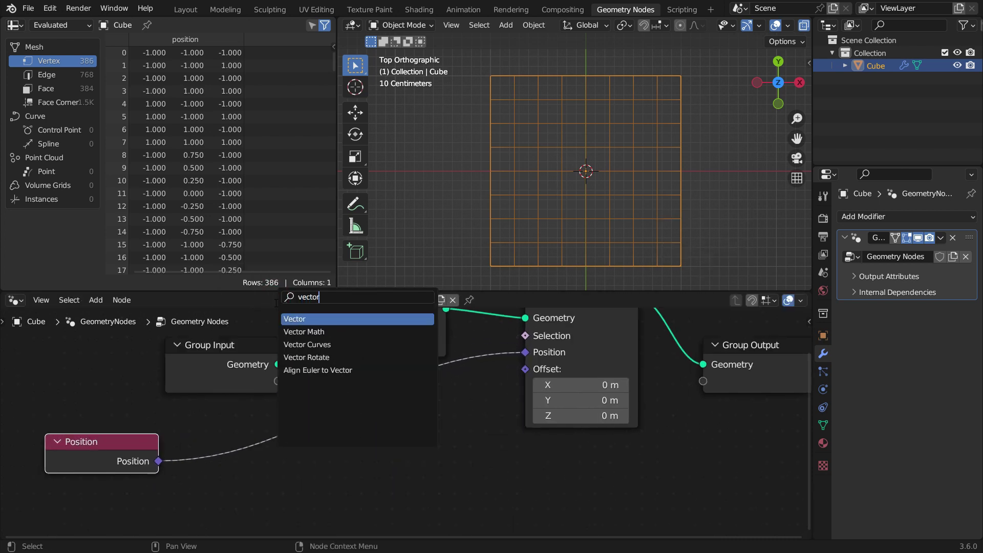
click(304, 332)
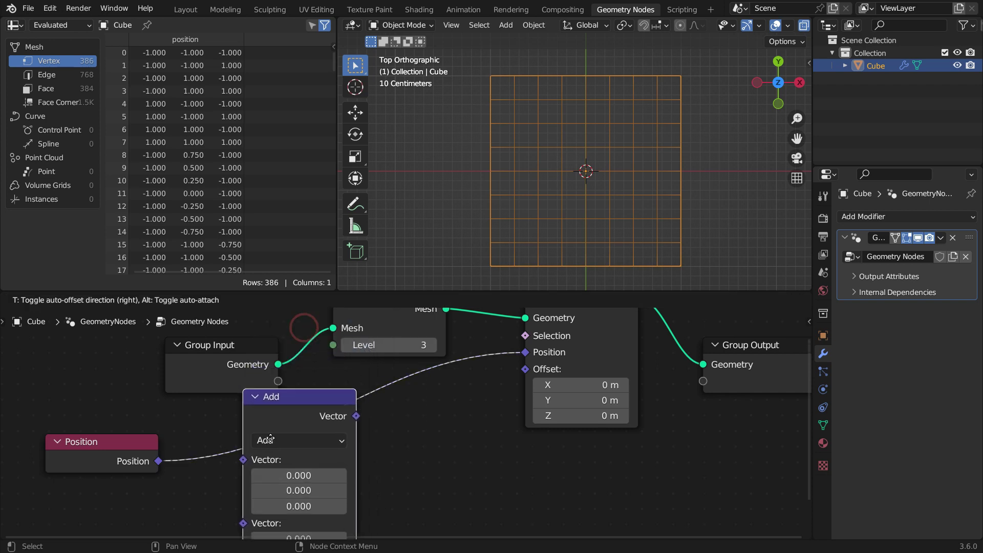
click(270, 442)
click(303, 442)
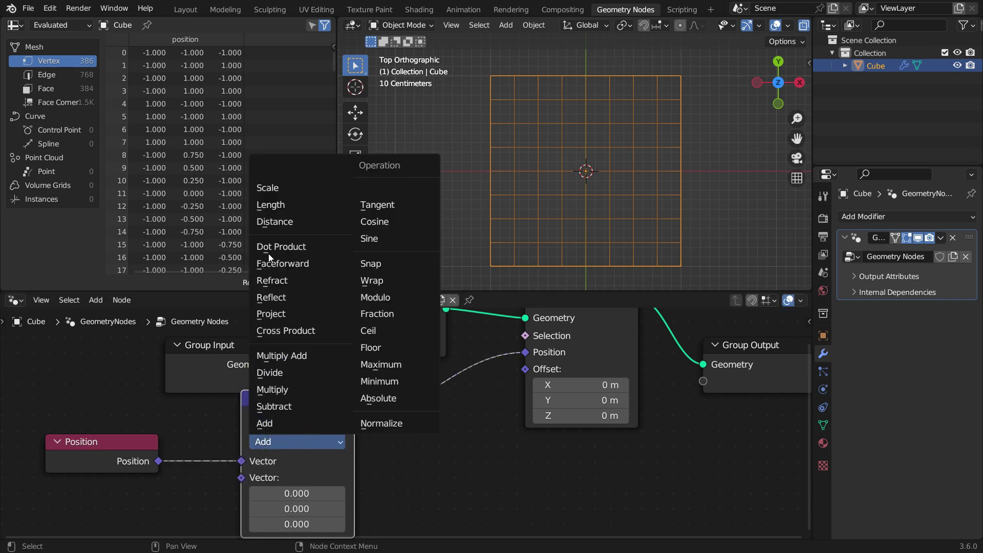
click(279, 205)
drag(294, 405, 282, 437)
Step: Duplicate it as a Scale node, with Position into Vector and Length's Value into Scale
key(shift+d)
click(429, 416)
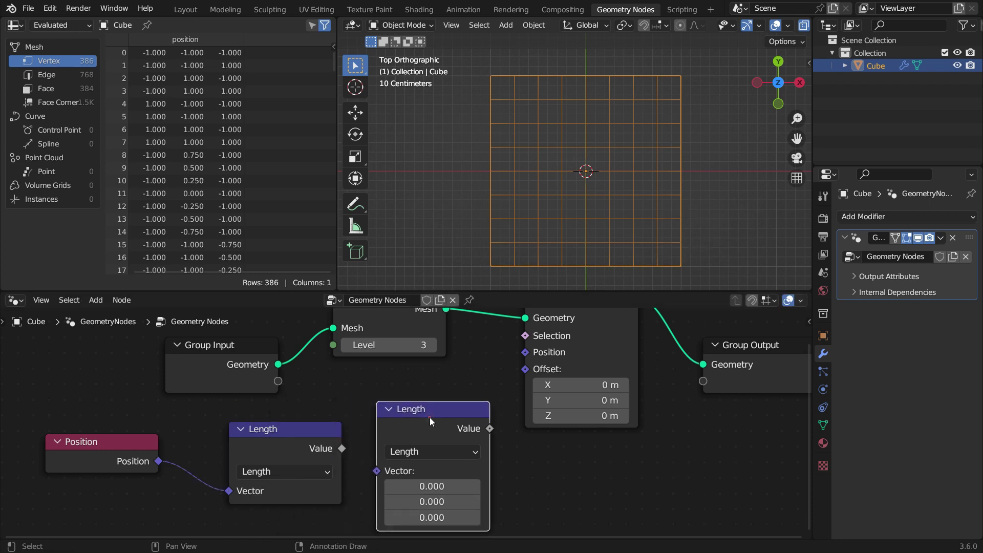
click(445, 452)
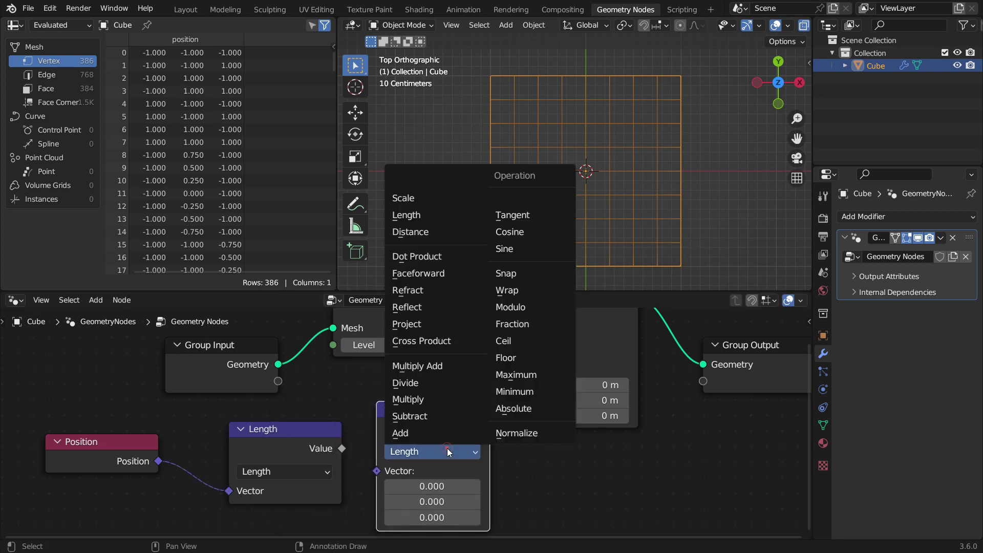
click(425, 200)
scroll(420, 410, down, 2)
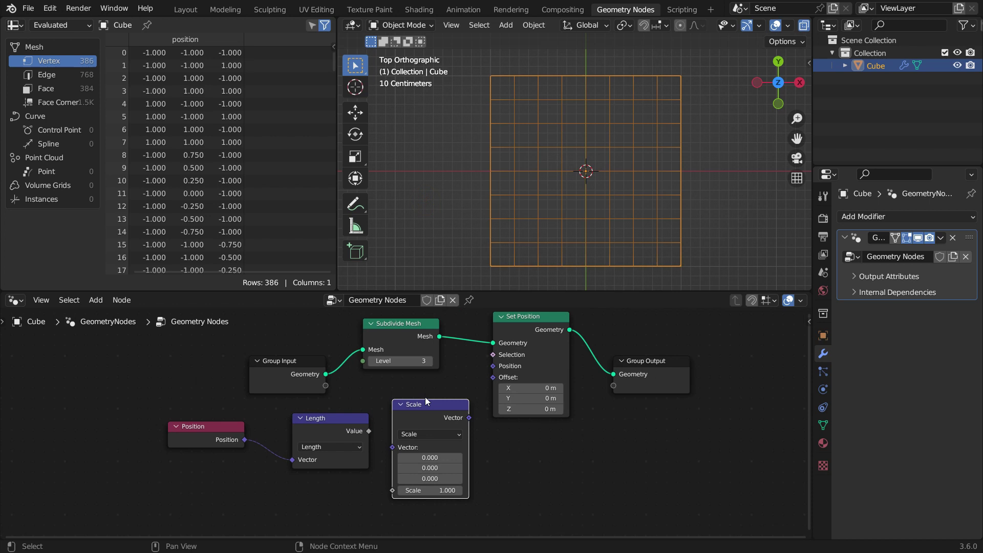
drag(245, 439, 392, 448)
drag(354, 421, 392, 458)
Step: Shift Set Position and Group Output right and connect the scaled vector to Set Position
scroll(437, 468, up, 1)
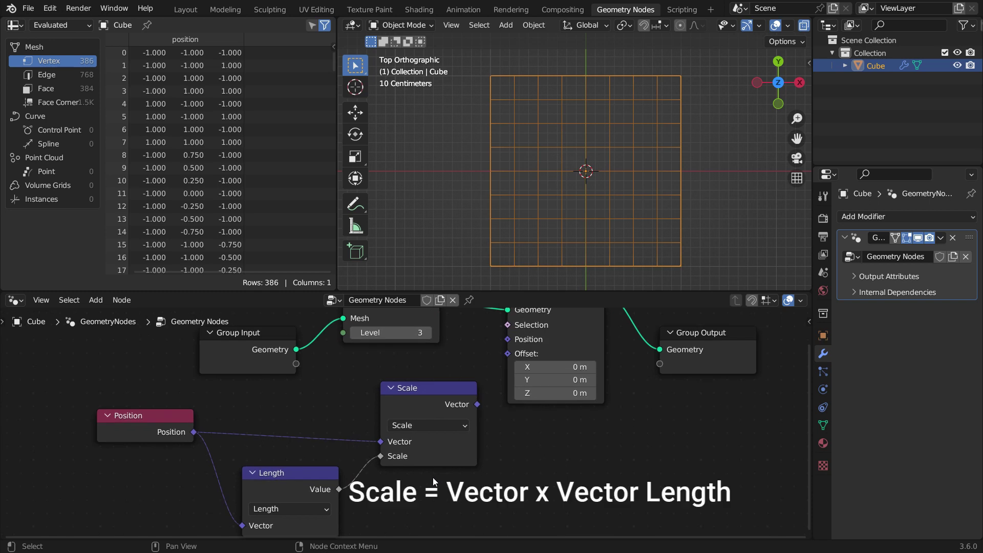
middle_drag(432, 477, 354, 537)
drag(410, 314, 583, 471)
key(g)
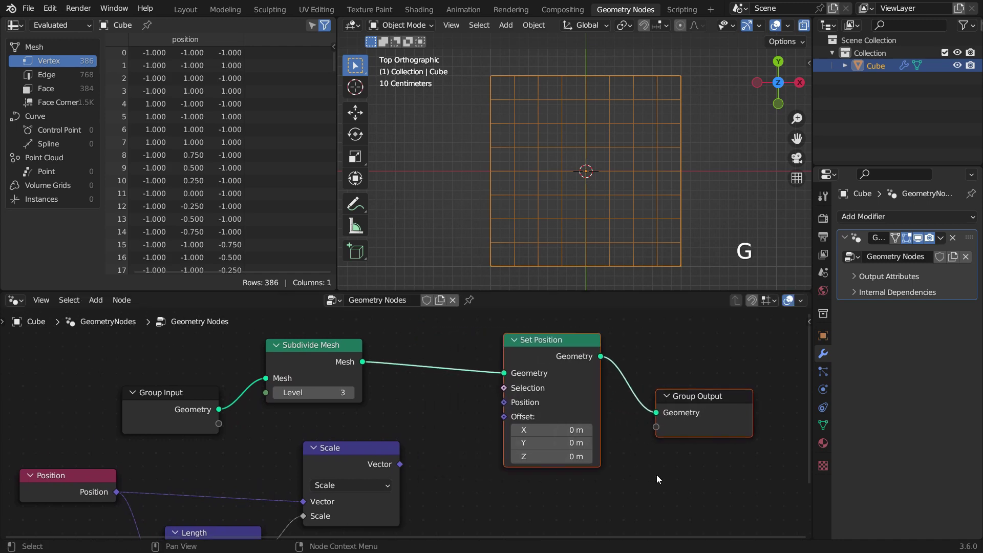
click(657, 475)
drag(400, 464, 503, 401)
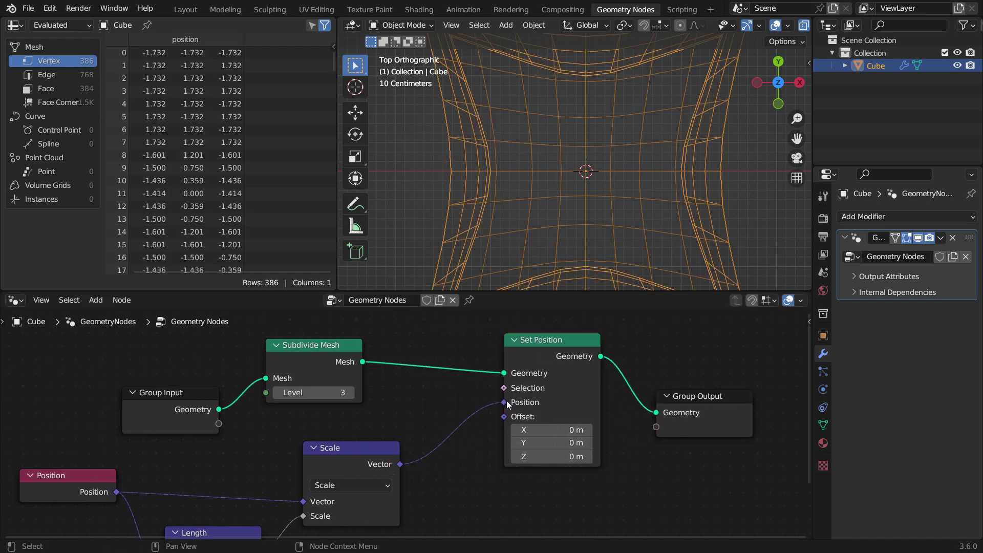
Step: Switch to solid shading, orbit into perspective, and slide the Scale node right
key(z)
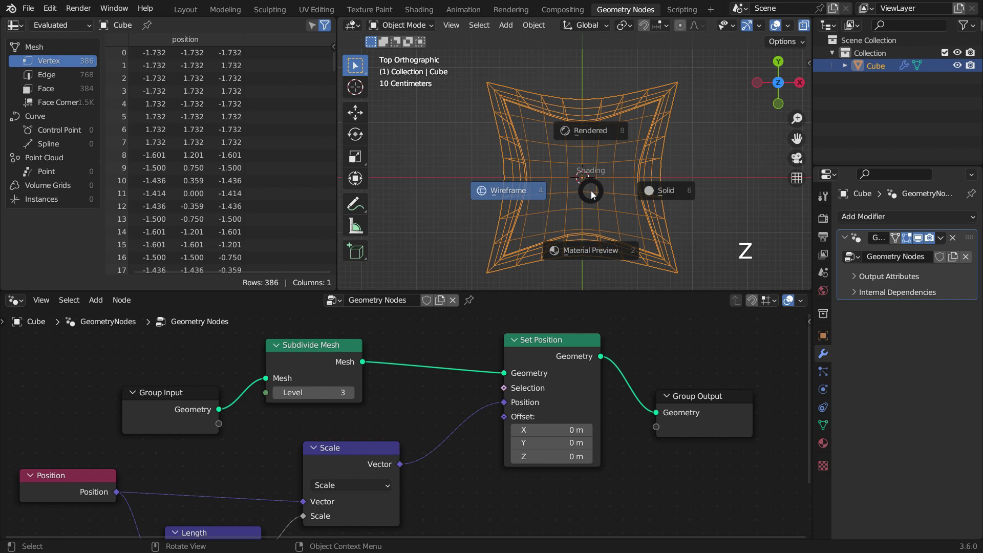
click(666, 198)
mouse_move(616, 234)
middle_down()
mouse_move(609, 191)
mouse_move(637, 92)
mouse_move(582, 36)
mouse_move(474, 119)
mouse_move(474, 160)
mouse_move(551, 167)
mouse_move(637, 146)
mouse_move(691, 99)
mouse_move(699, 35)
mouse_move(619, 121)
mouse_move(579, 204)
middle_up()
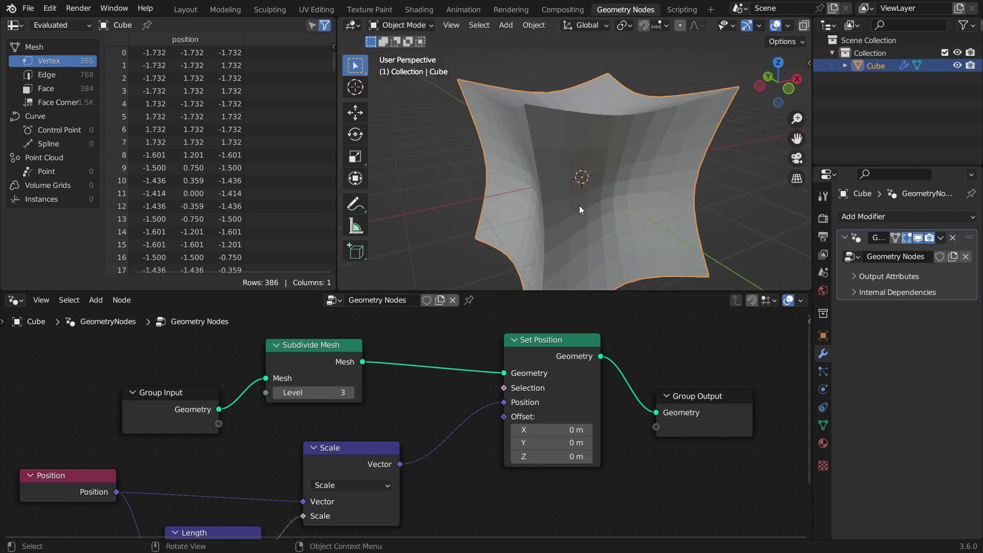
scroll(576, 372, down, 2)
scroll(372, 523, up, 2)
drag(423, 428, 486, 417)
Step: Drop a Math node onto the Length-to-Scale link
key(shift+a)
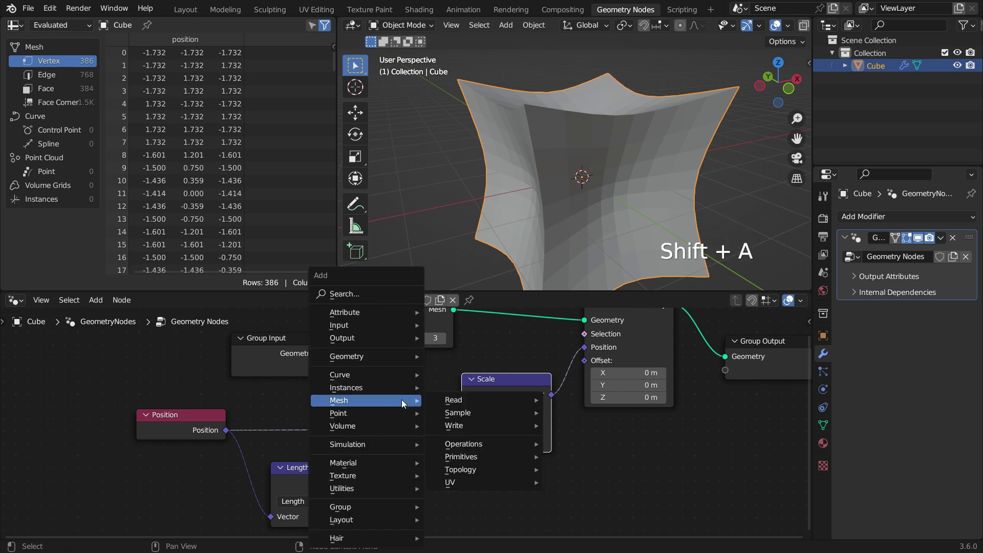
click(369, 298)
text(math)
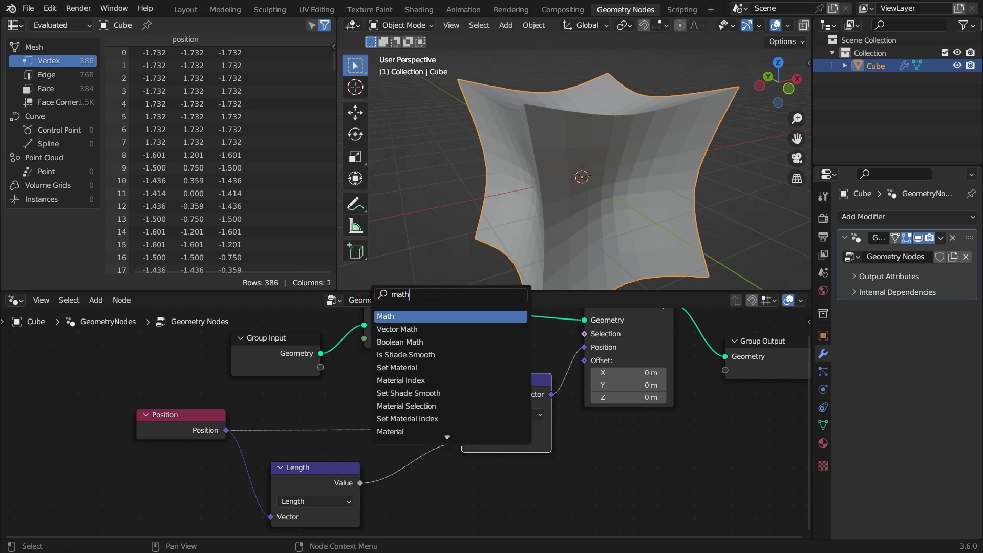
click(407, 316)
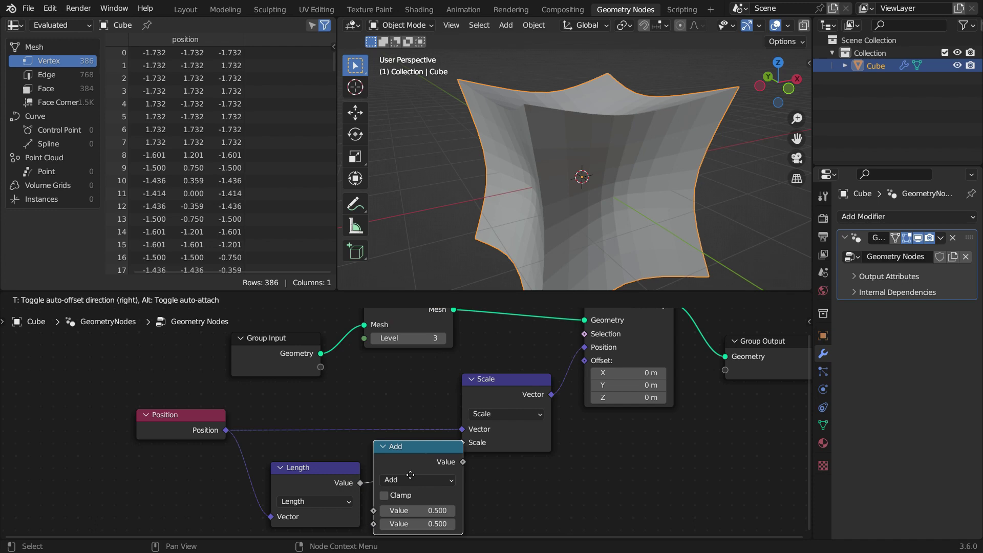
click(412, 429)
scroll(430, 486, up, 2)
Step: Set the Math node to Divide with 1 over Length, turning the mesh into a unit sphere
click(449, 439)
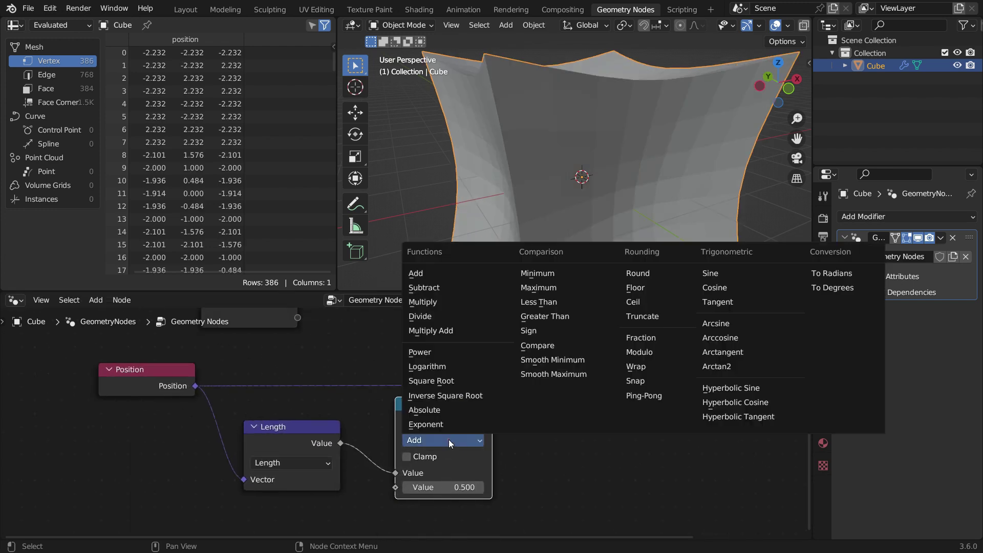
click(433, 315)
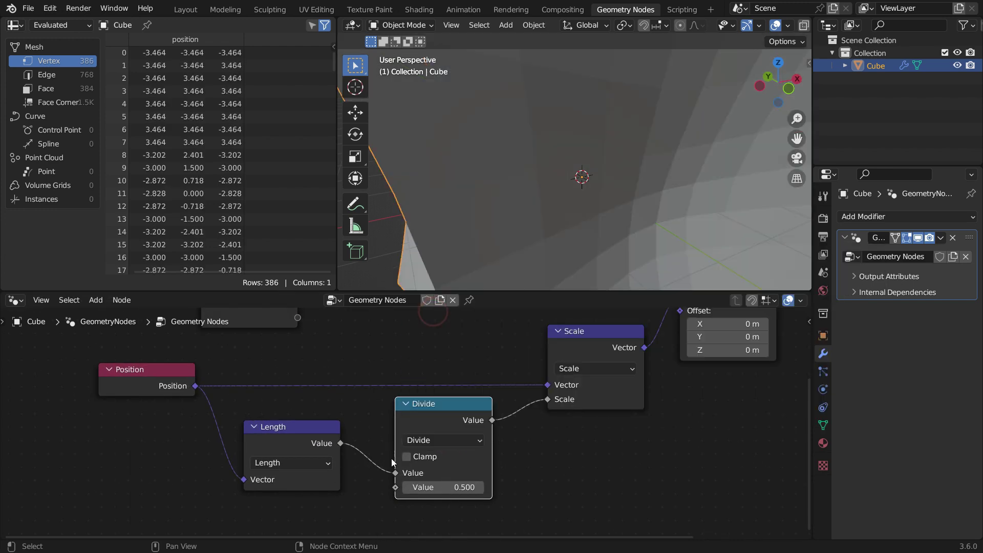
mouse_move(395, 471)
mouse_down()
mouse_move(385, 486)
mouse_move(396, 487)
mouse_up()
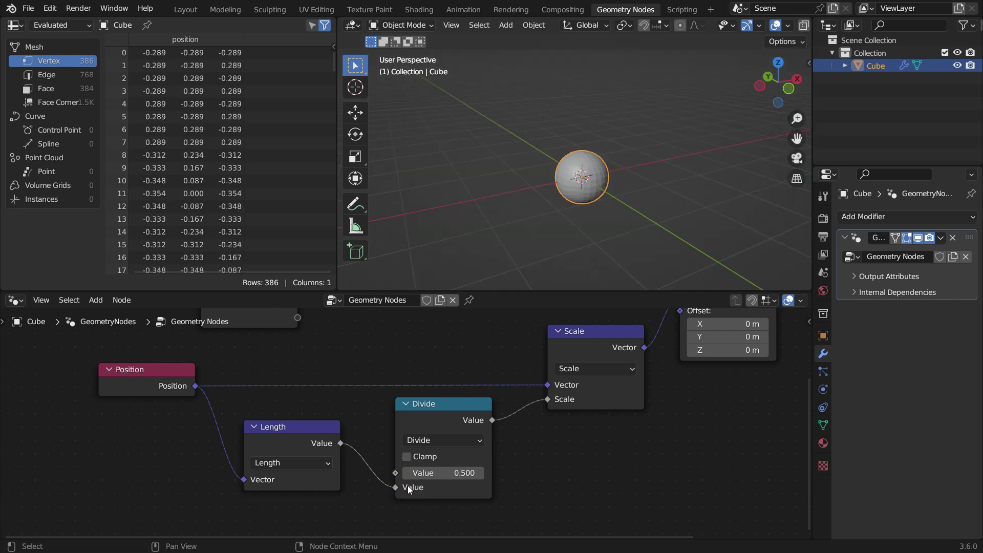
click(462, 473)
text(1)
key(Return)
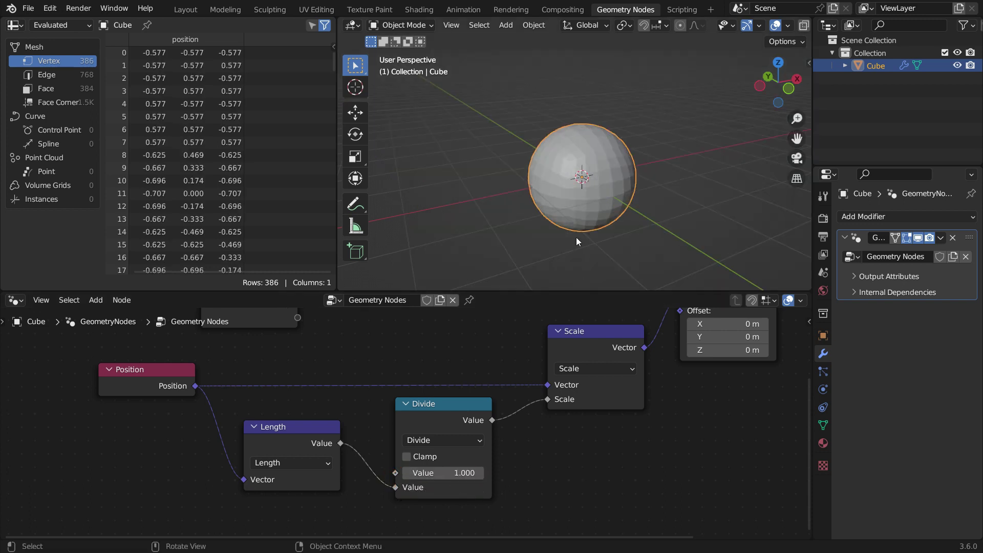
scroll(591, 207, up, 2)
middle_drag(590, 207, 523, 190)
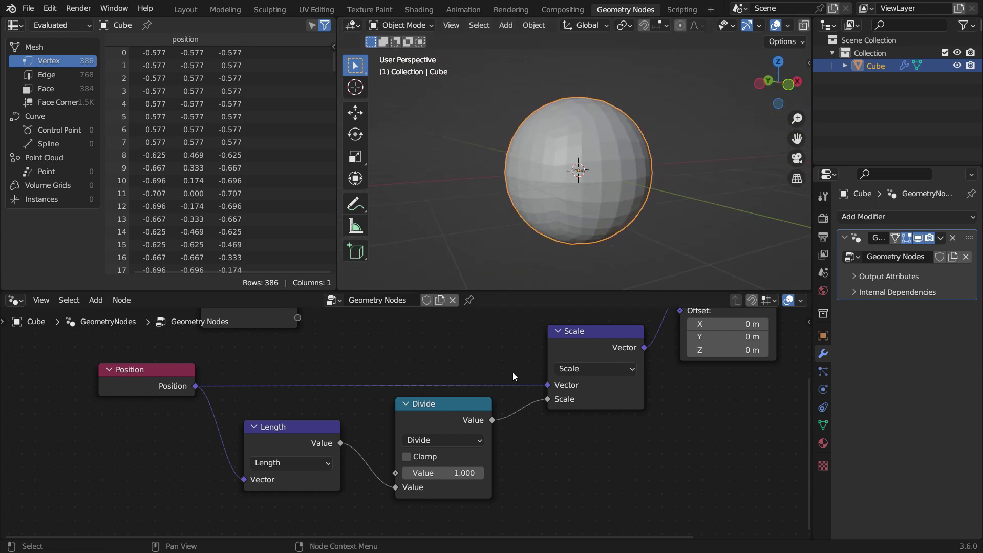
Step: Move Set Position and Group Output right and add a Mix node set to Vector
shift+scroll(512, 372, right, 8)
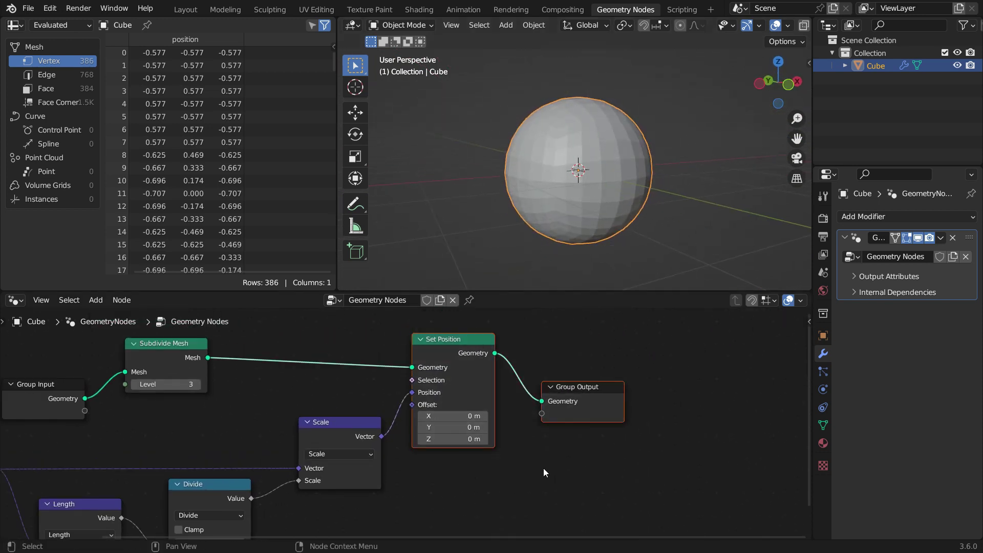
key(g)
click(667, 460)
scroll(457, 445, up, 1)
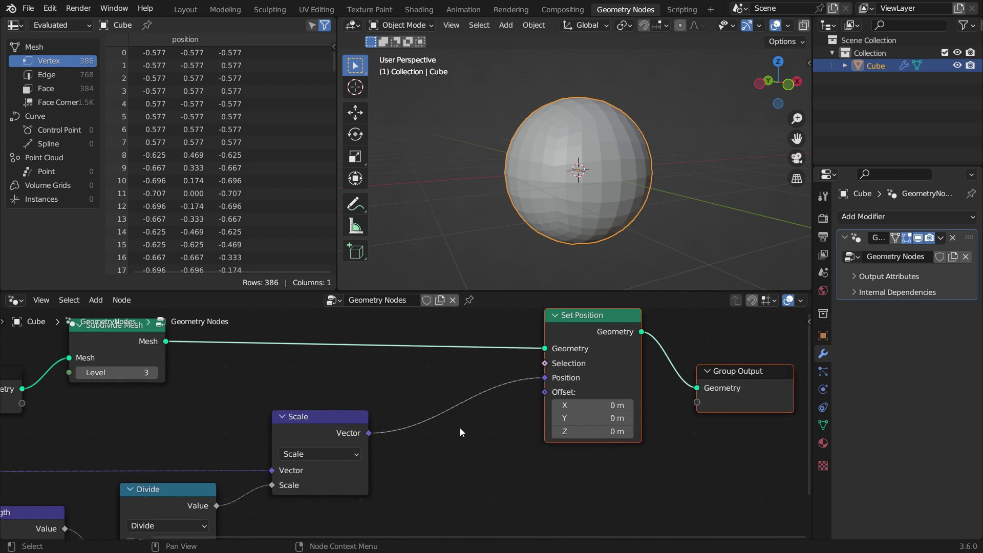
key(shift+a)
click(421, 290)
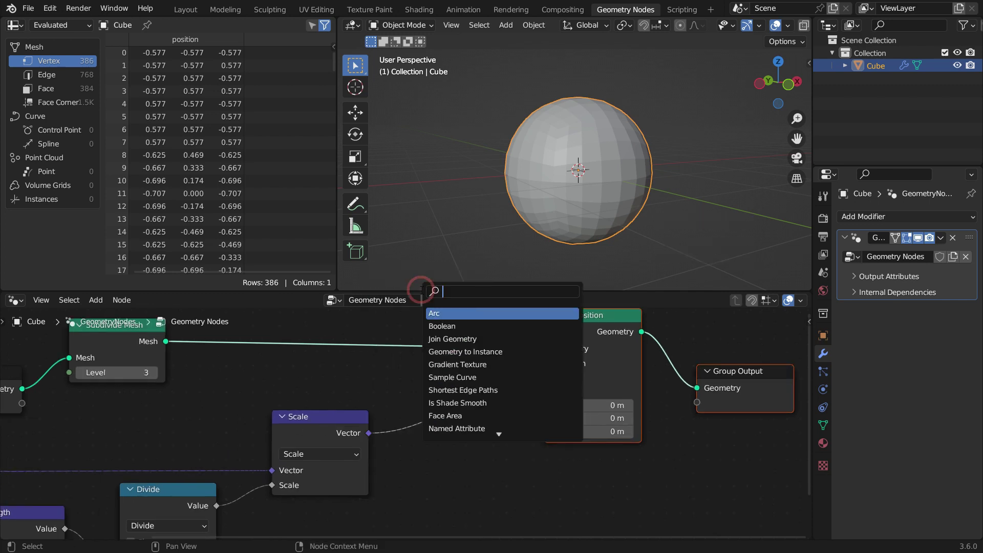
text(mix)
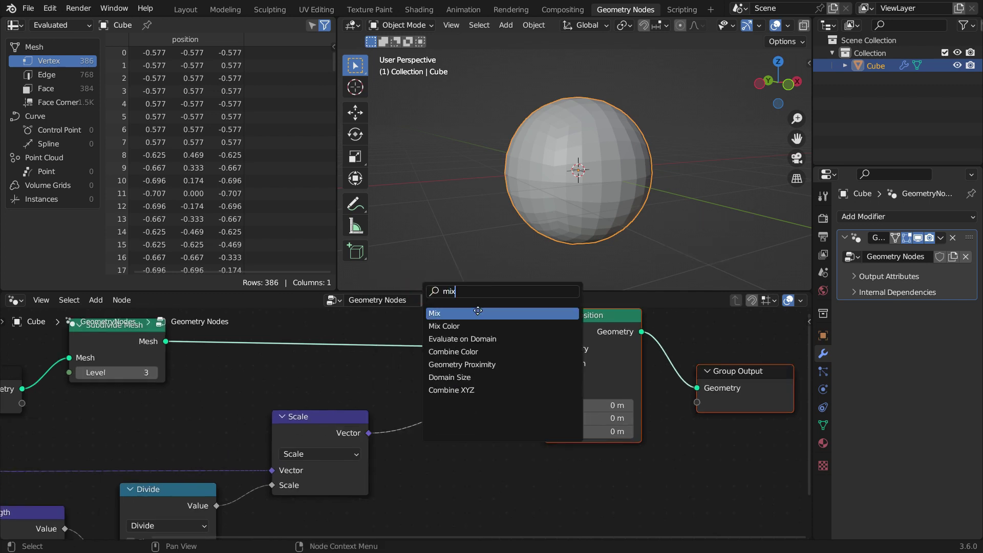
click(478, 312)
click(497, 421)
click(495, 470)
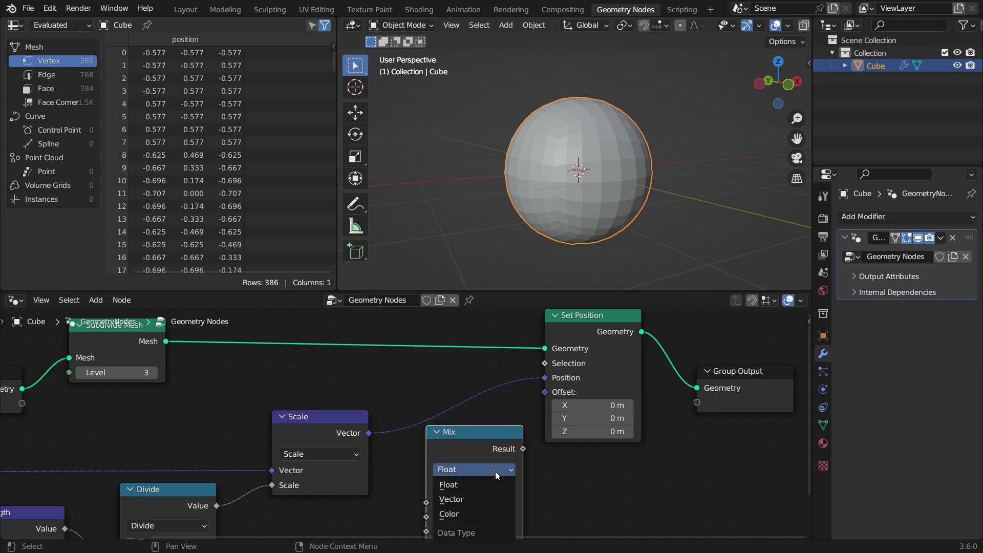
click(455, 499)
Step: Wire Position to Mix A, the scaled vector to B, and Result into Set Position, then test Factor
scroll(478, 471, down, 3)
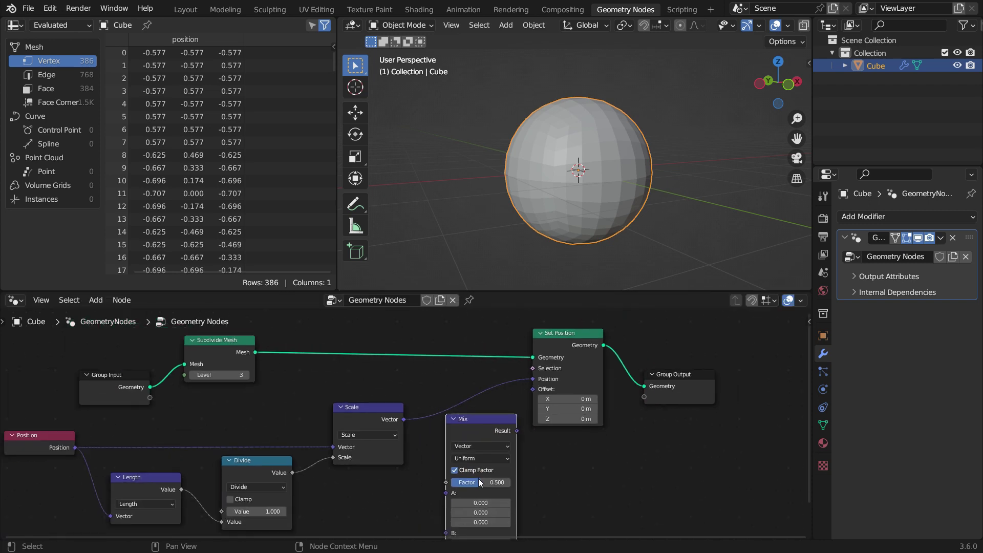
scroll(478, 483, down, 2)
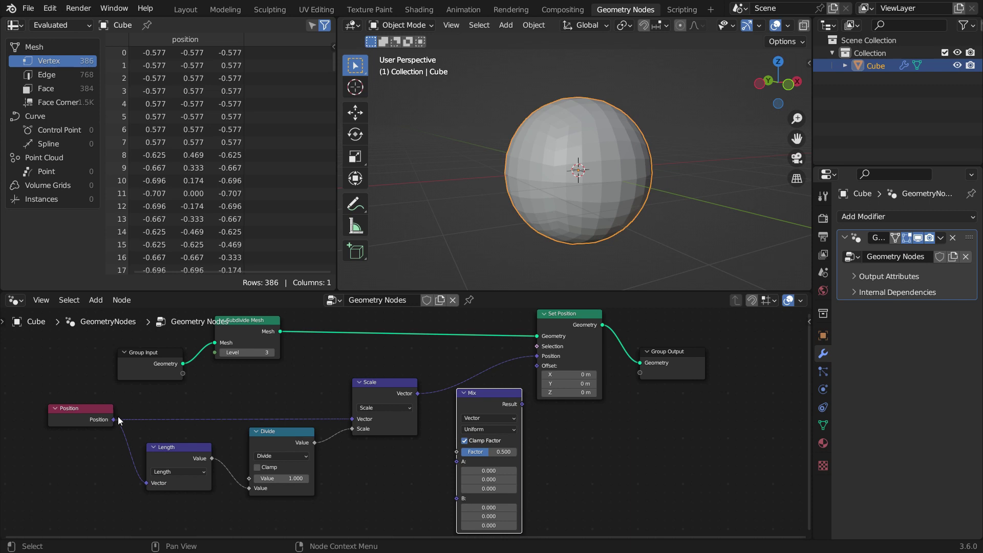
drag(114, 419, 457, 462)
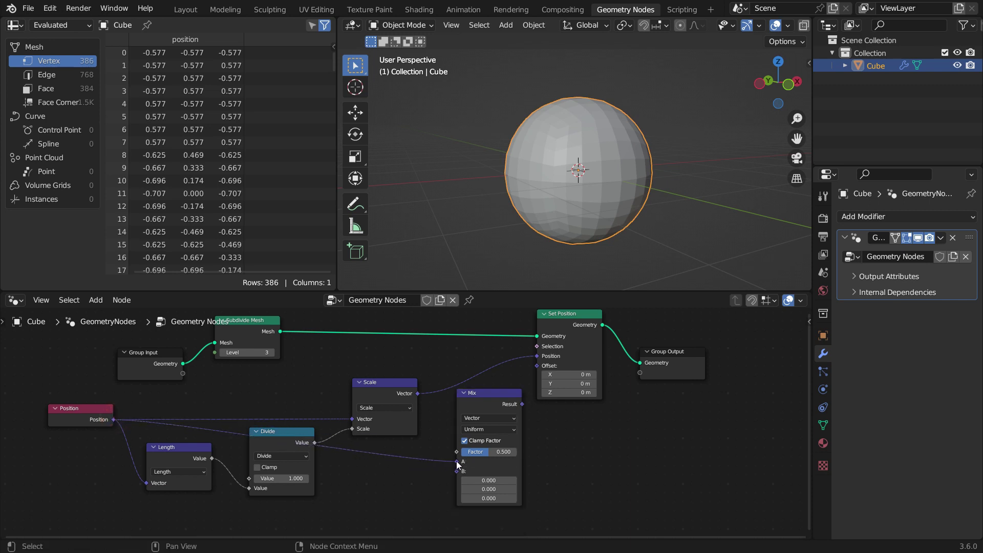
drag(417, 393, 456, 470)
drag(479, 398, 466, 398)
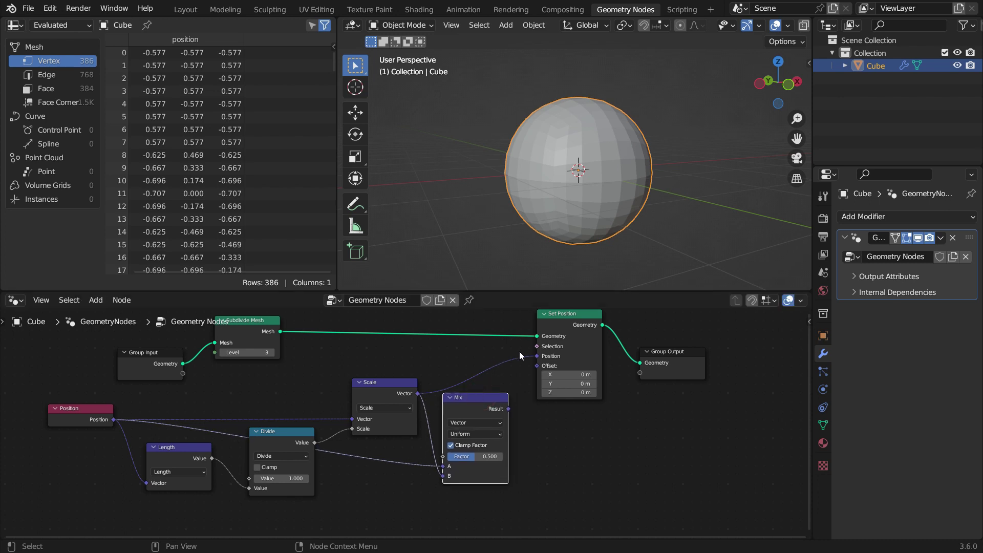
scroll(519, 351, up, 2)
drag(497, 435, 538, 357)
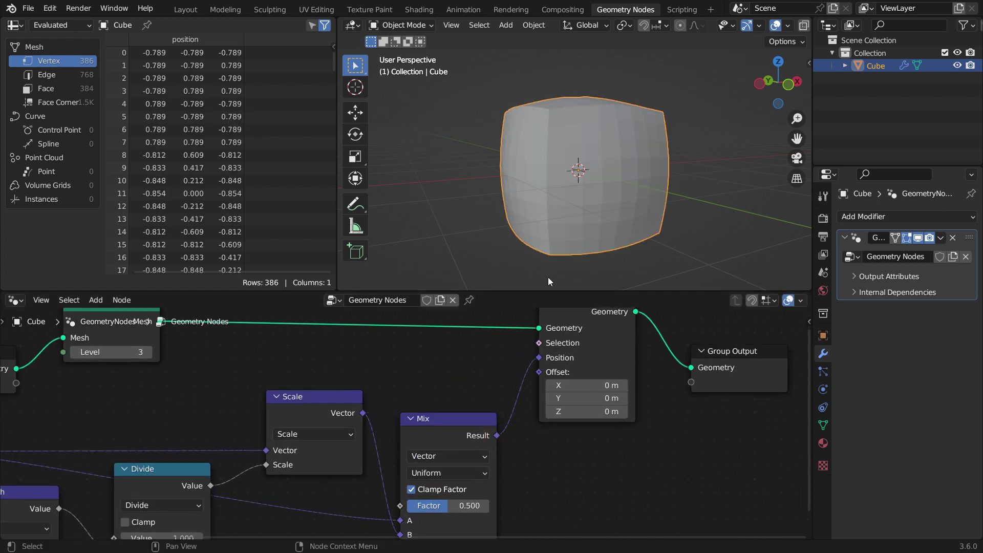
drag(448, 511, 488, 505)
Step: Raise the Subdivide Mesh Level from 3 to 5
scroll(515, 383, down, 1)
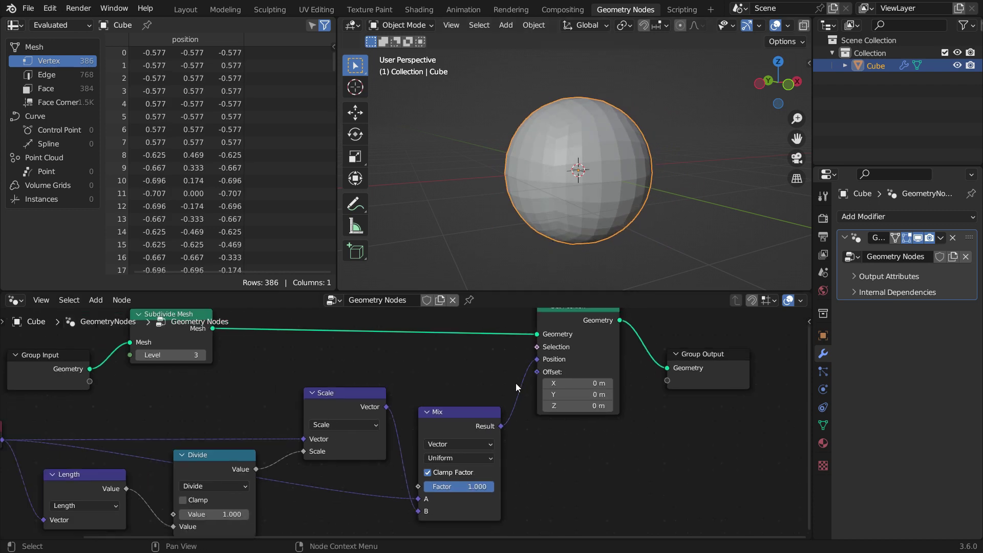
middle_drag(261, 374, 380, 408)
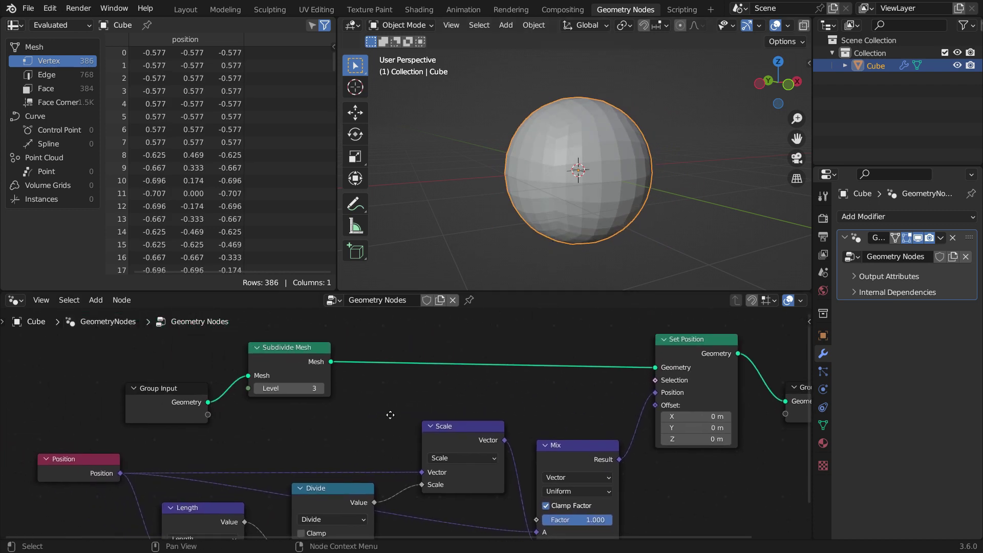
click(321, 388)
click(322, 388)
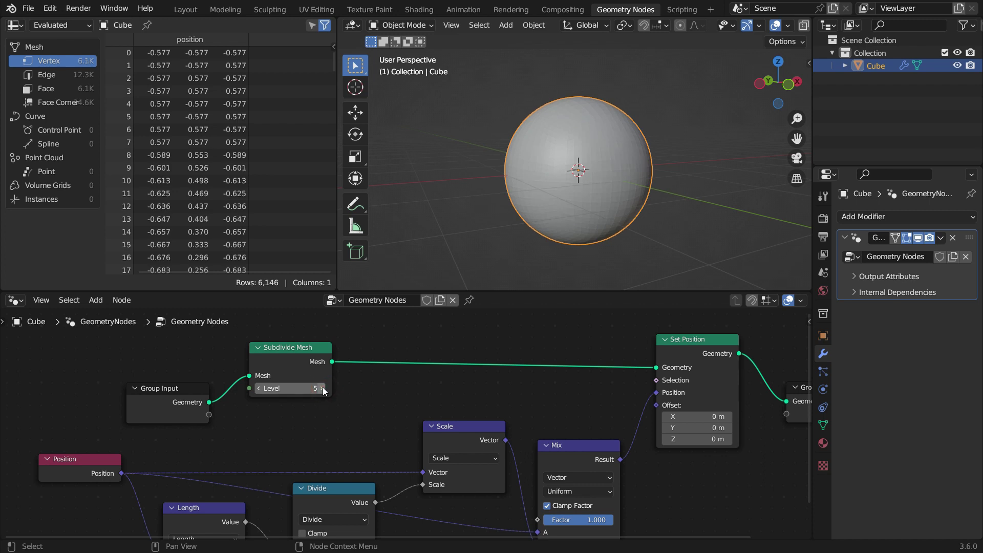
middle_drag(381, 434, 370, 365)
Step: Delete the Scale, Divide and Length nodes
click(442, 366)
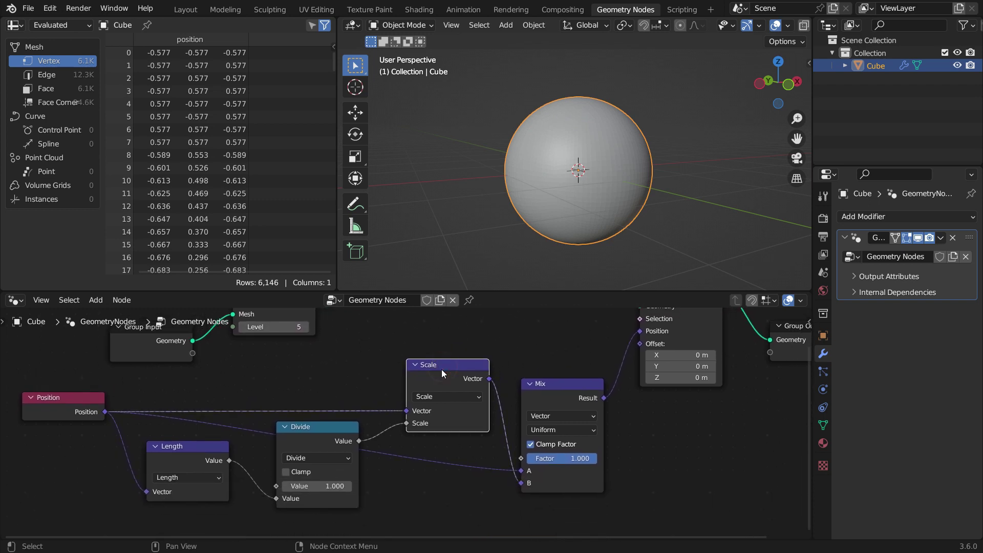
key(Delete)
click(348, 425)
key(Delete)
click(204, 444)
key(Delete)
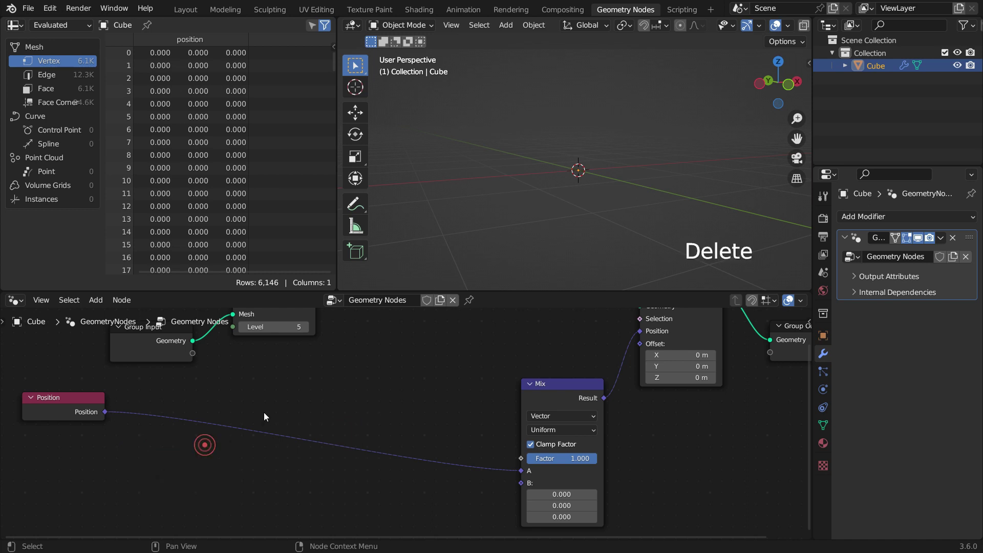
Step: Insert a Vector Math node set to Normalize on the Position-to-Mix link
key(shift+a)
click(256, 297)
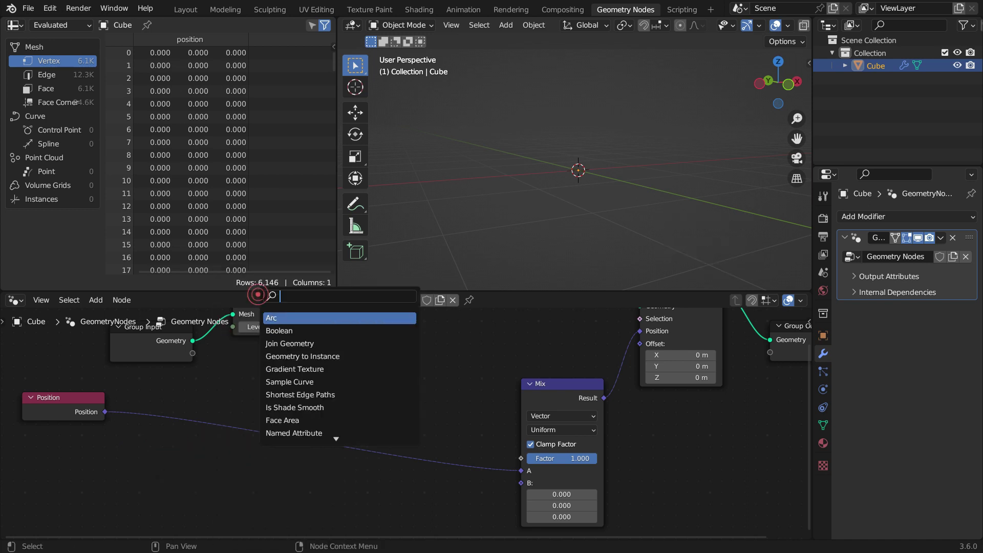
text(vector)
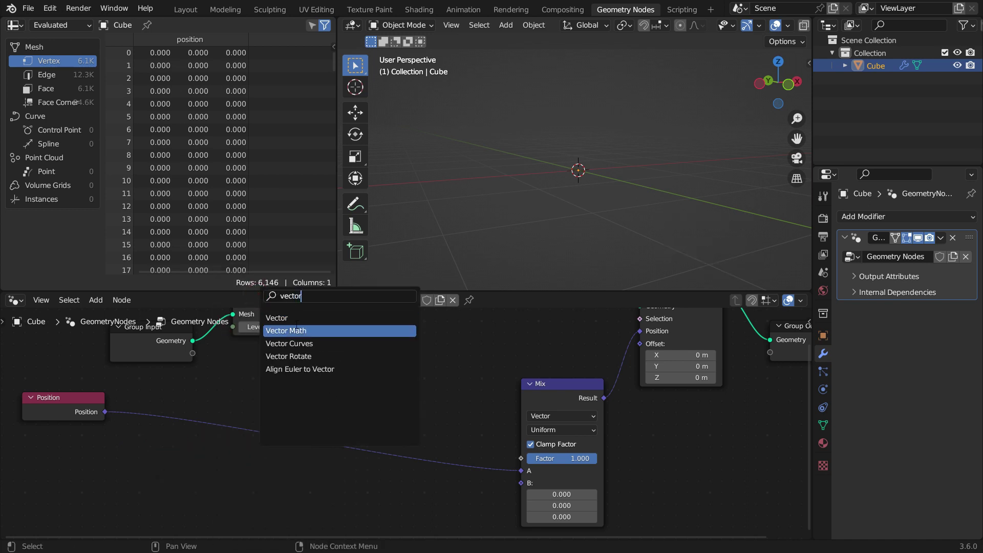
click(285, 330)
click(263, 409)
scroll(267, 403, up, 1)
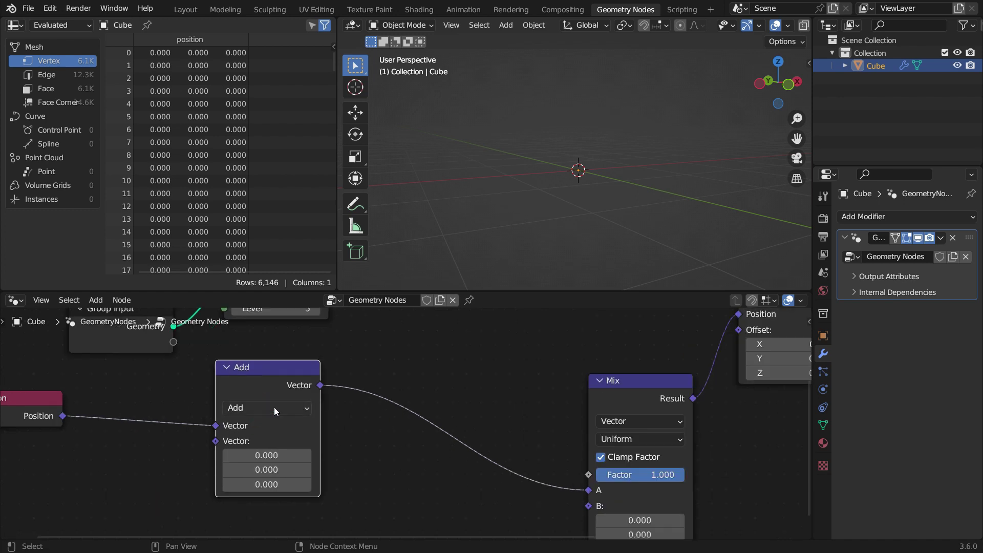
click(274, 407)
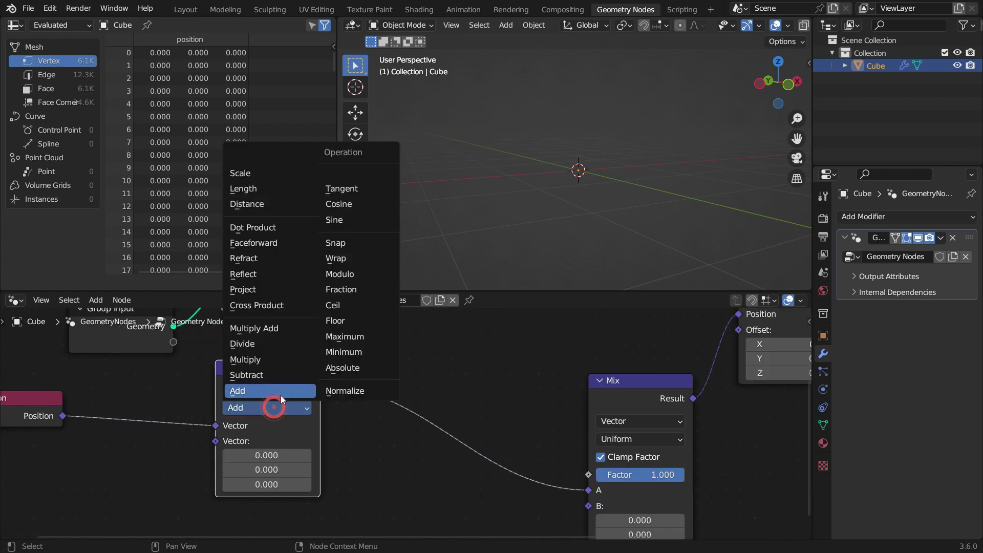
click(382, 391)
Step: Route Normalize into Mix B and raw Position into Mix A, then test the blend
drag(535, 448, 558, 506)
scroll(481, 462, down, 2)
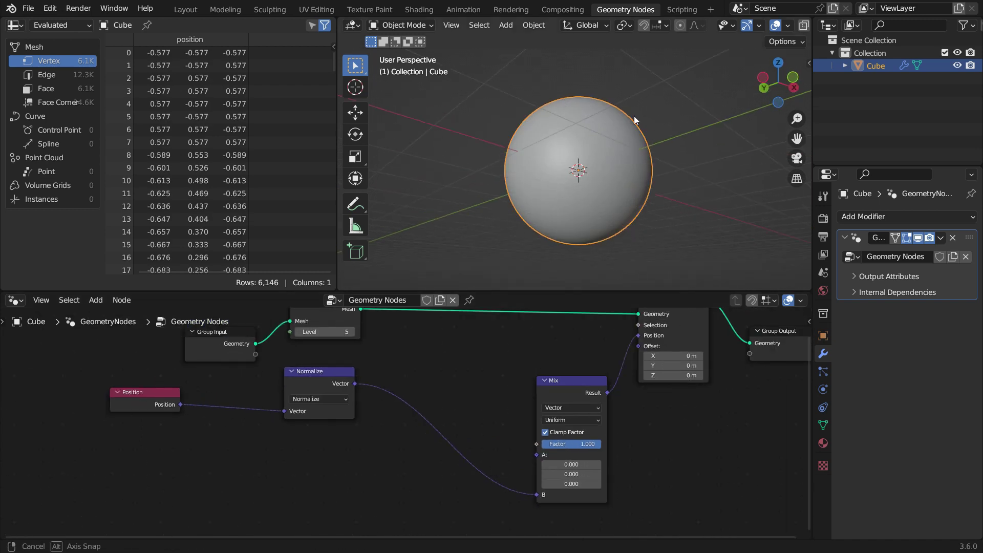
drag(181, 404, 537, 454)
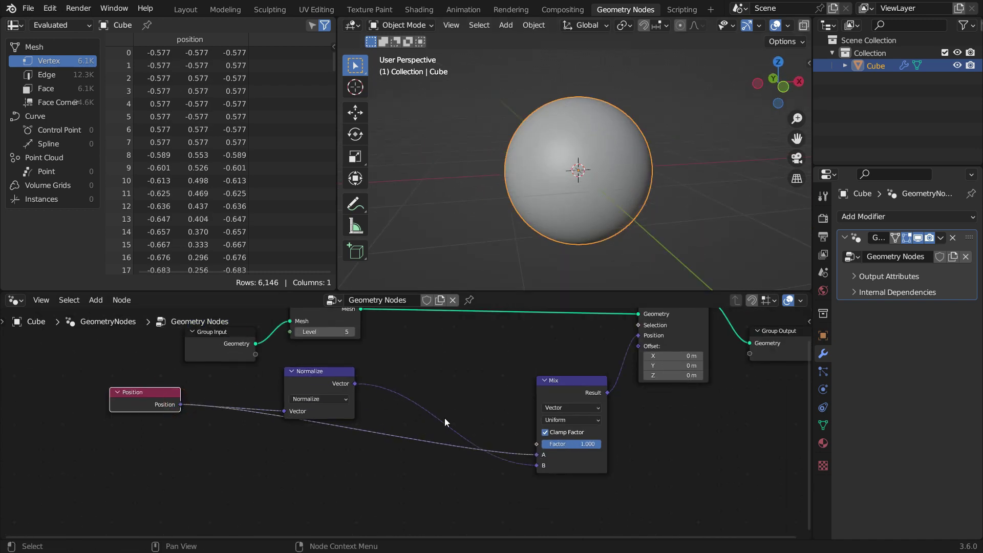
drag(317, 371, 314, 466)
mouse_move(600, 444)
mouse_down()
mouse_move(543, 444)
mouse_move(600, 444)
mouse_up()
Step: Connect the Mix node's Factor socket to the Group Input, then test the new modifier Factor slider
scroll(548, 453, down, 1)
scroll(548, 453, down, 1)
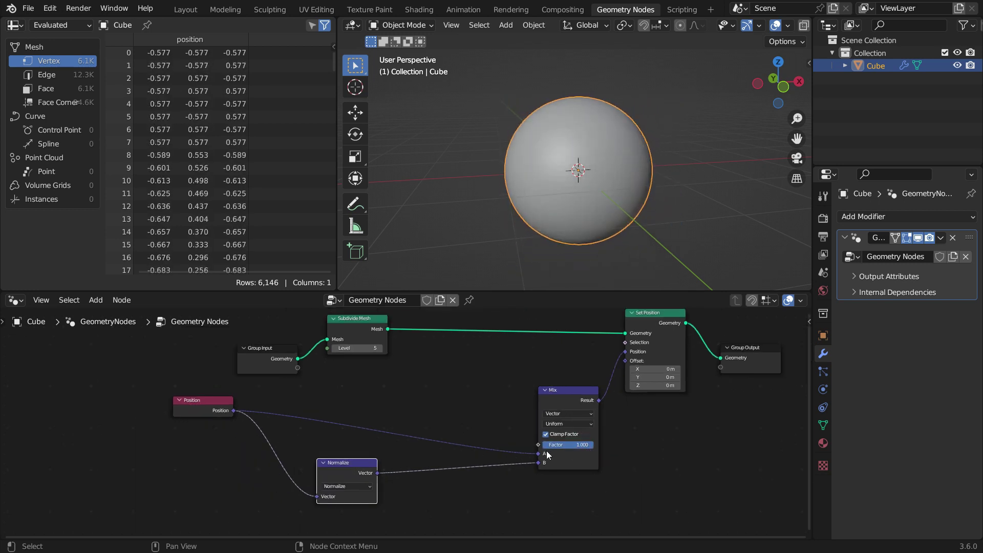
drag(285, 351, 278, 351)
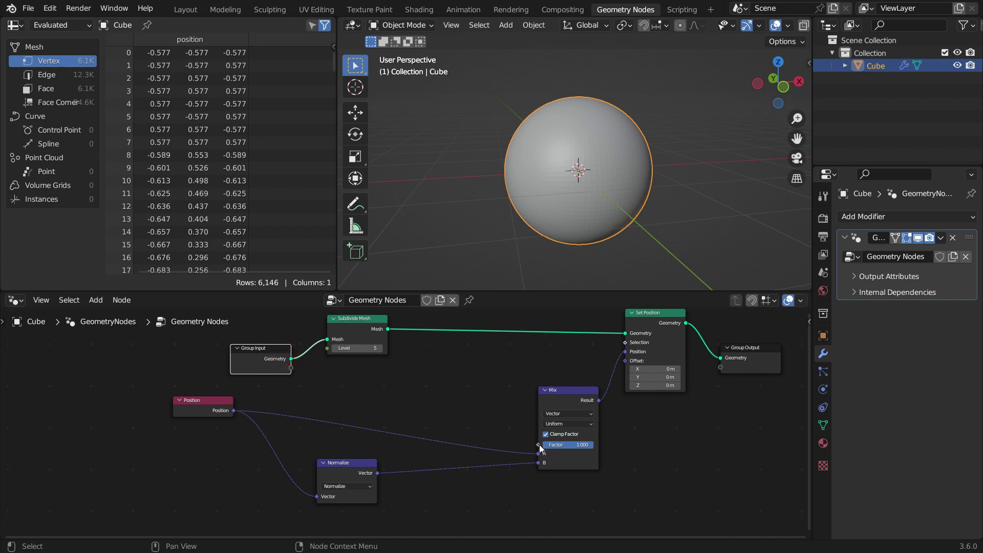
drag(538, 444, 293, 367)
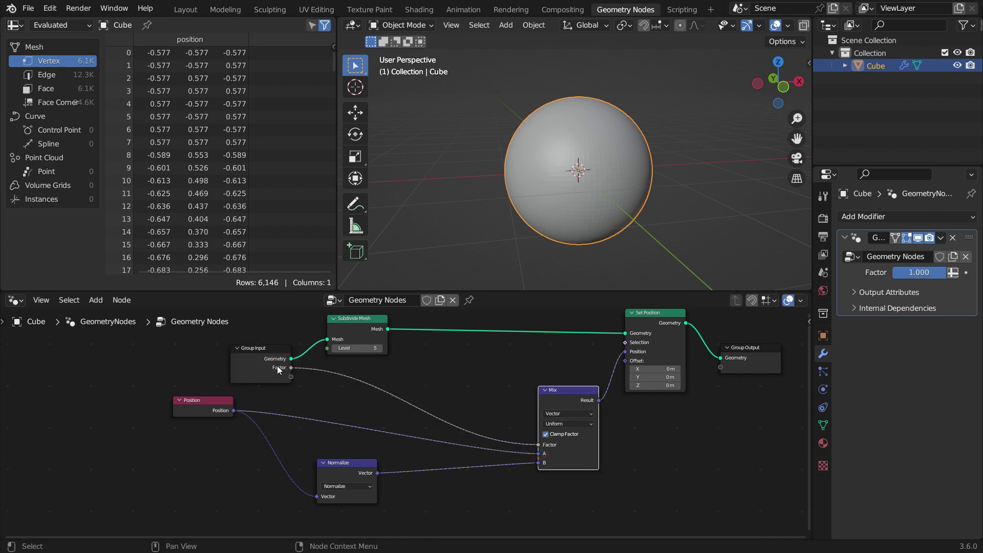
drag(813, 287, 787, 287)
drag(911, 272, 946, 272)
Step: In the node editor's Group panel, rename the Factor input to 'CubeToSphere'
key(n)
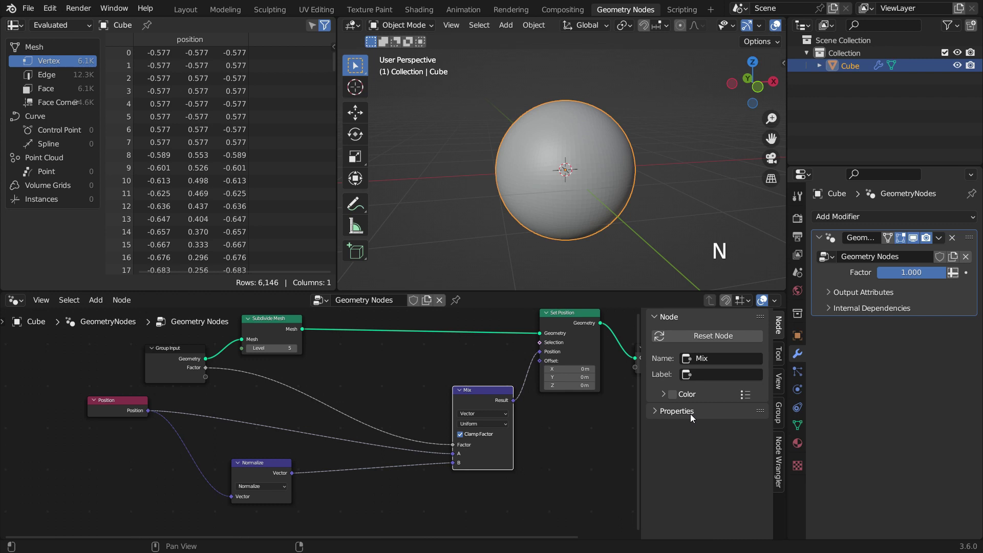
click(779, 410)
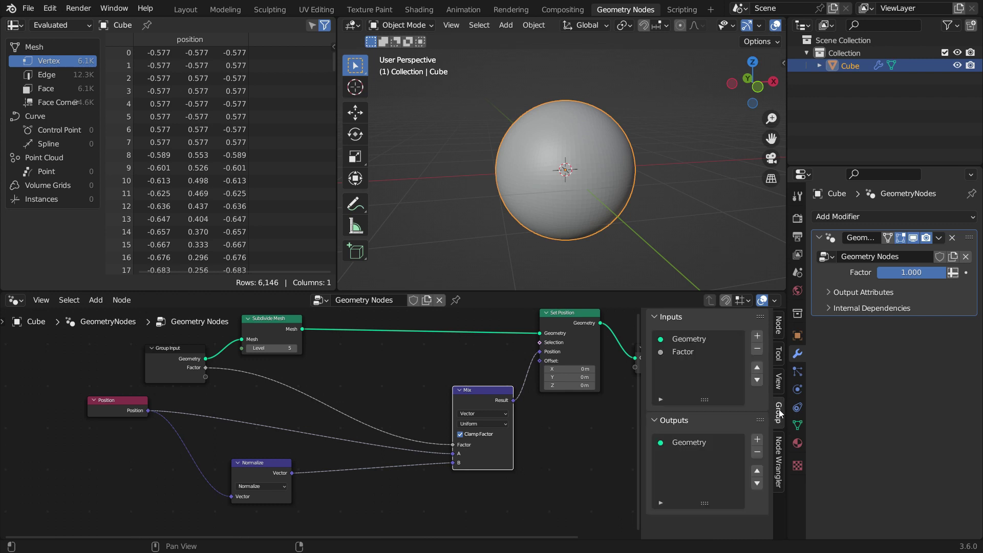
click(700, 350)
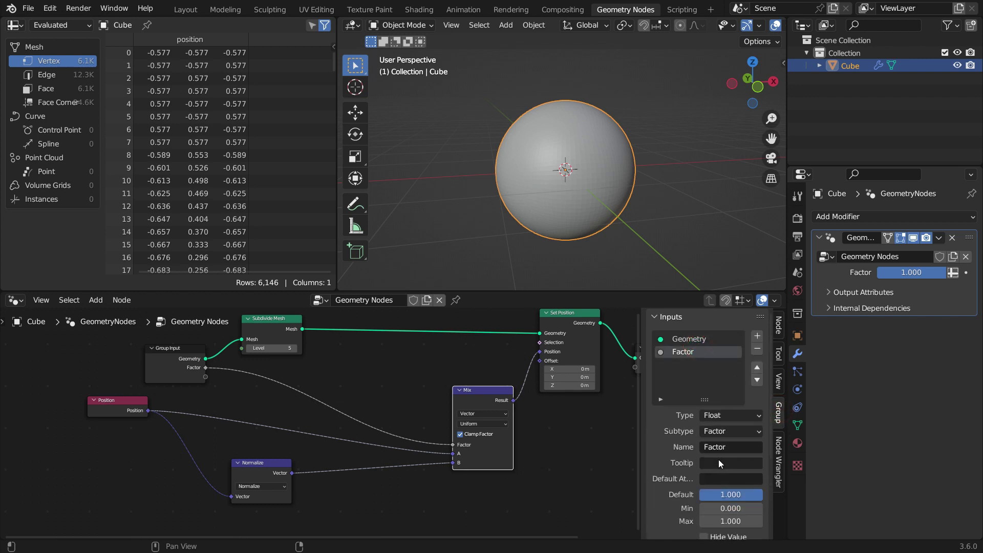
click(729, 448)
text(CubeToSphere)
key(Return)
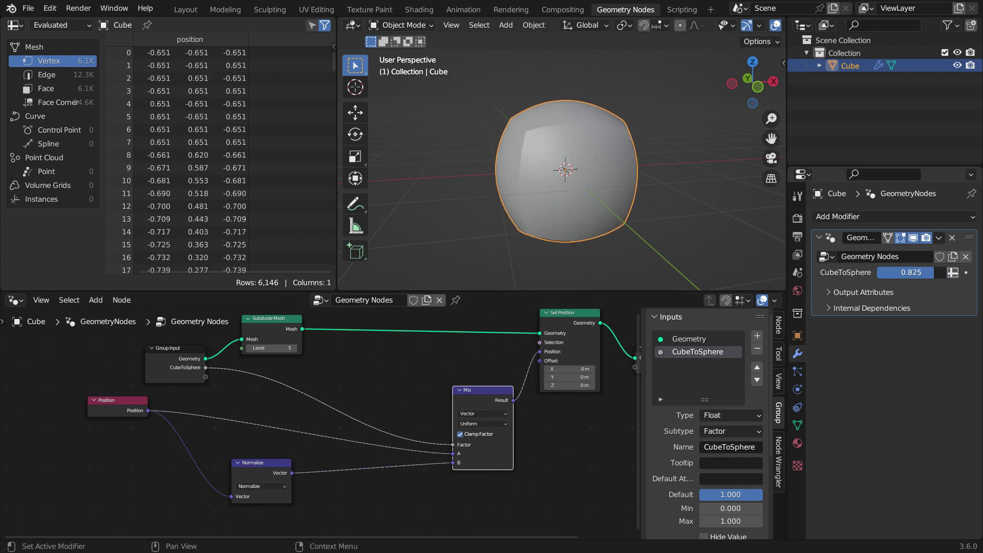